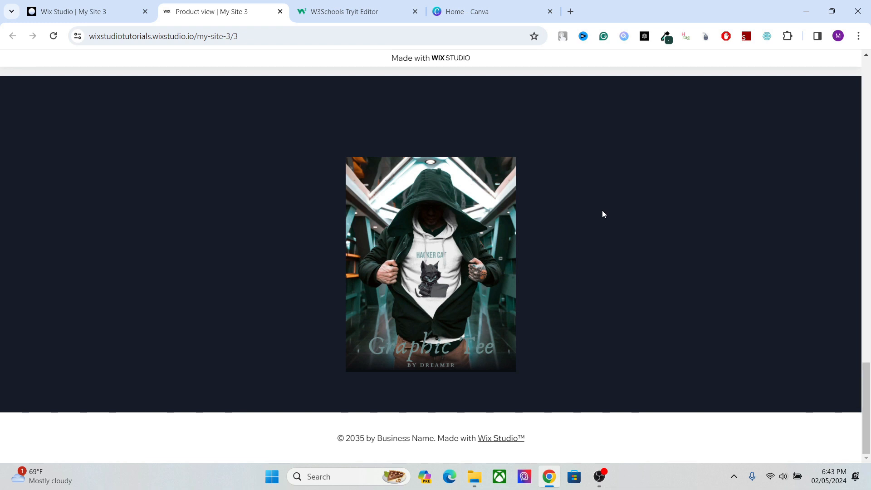
Switch to the W3Schools Tryit Editor, widen the result pane and go to the image tags in the HTML body.
{"action": "mouse_move", "coordinate": [416, 241]}
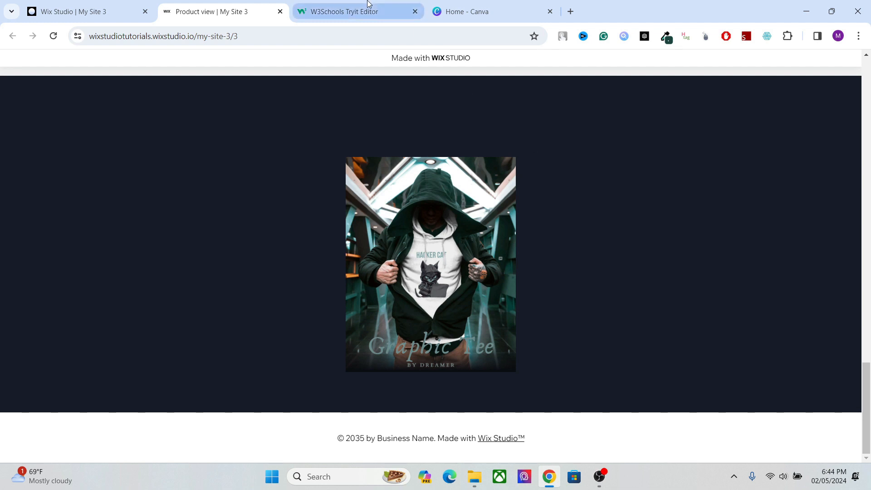
{"action": "left_click", "coordinate": [345, 11]}
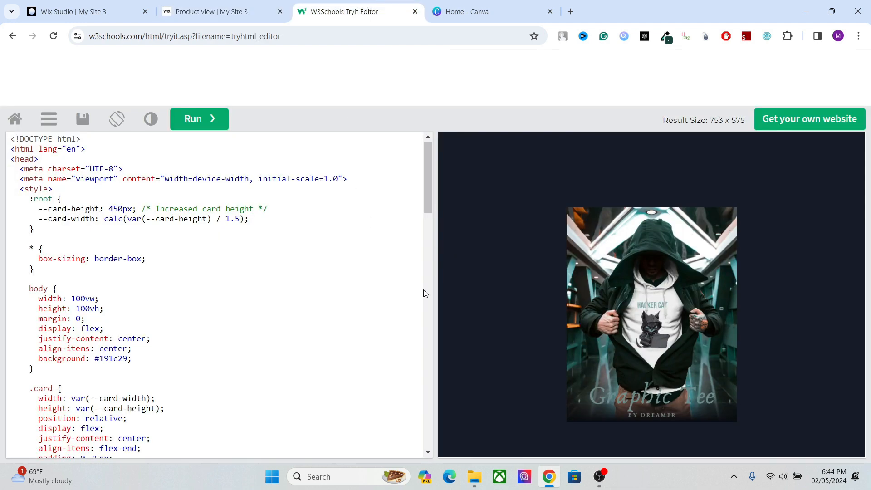
{"action": "left_click_drag", "start_coordinate": [438, 290], "coordinate": [351, 326]}
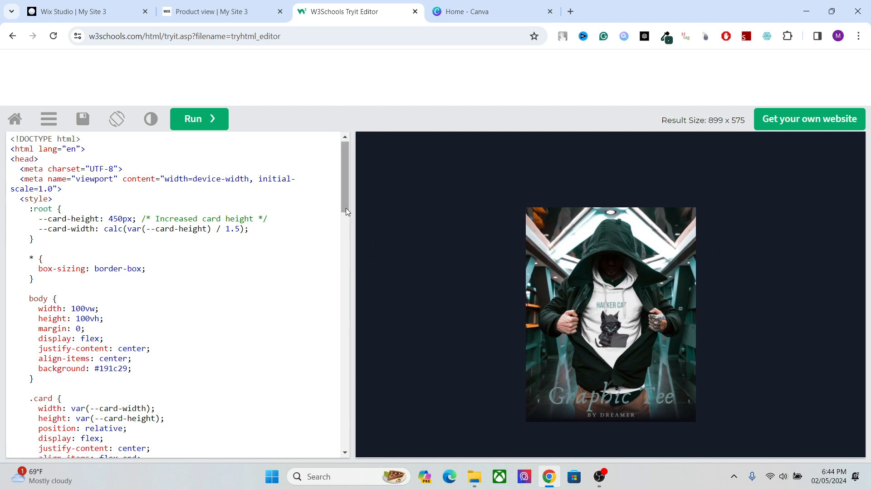
{"action": "left_click_drag", "start_coordinate": [345, 207], "coordinate": [337, 443]}
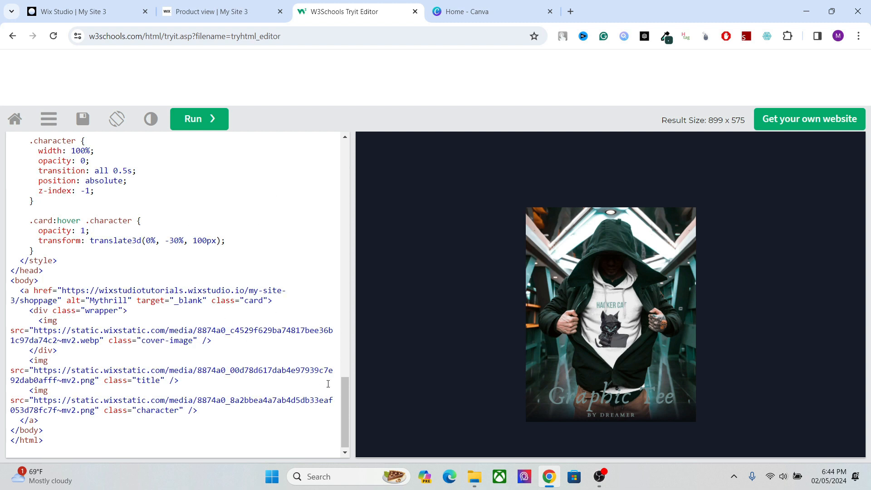
{"action": "scroll", "coordinate": [337, 421], "scroll_direction": "down", "scroll_amount": 1}
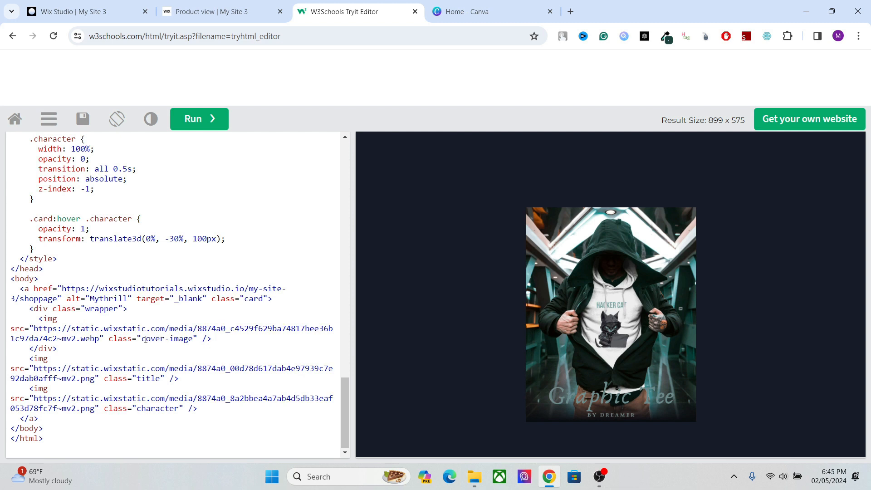
Open the cover-image source URL from the code in a new tab, view it and return to the code editor.
{"action": "left_click_drag", "start_coordinate": [141, 340], "coordinate": [191, 338]}
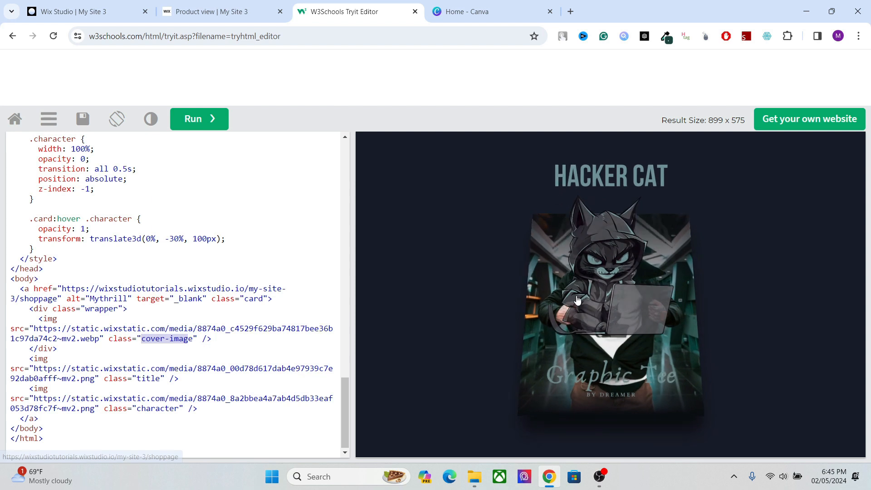
{"action": "left_click_drag", "start_coordinate": [34, 329], "coordinate": [100, 339]}
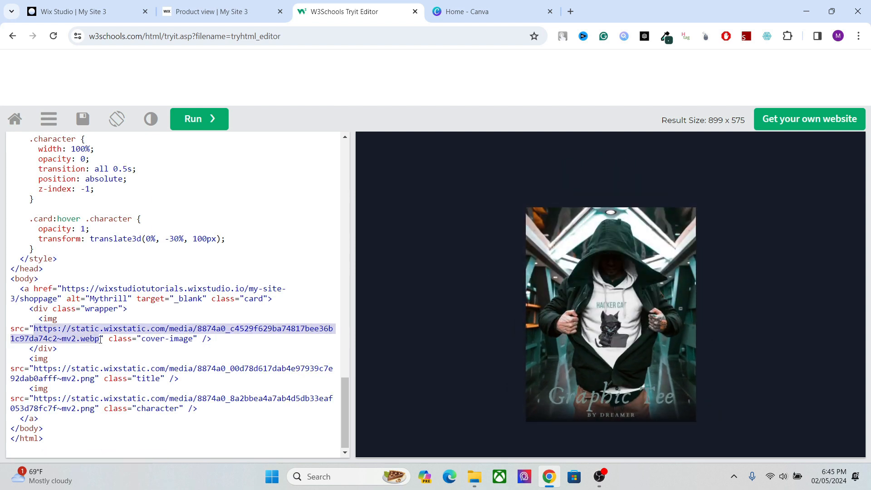
{"action": "right_click", "coordinate": [85, 338]}
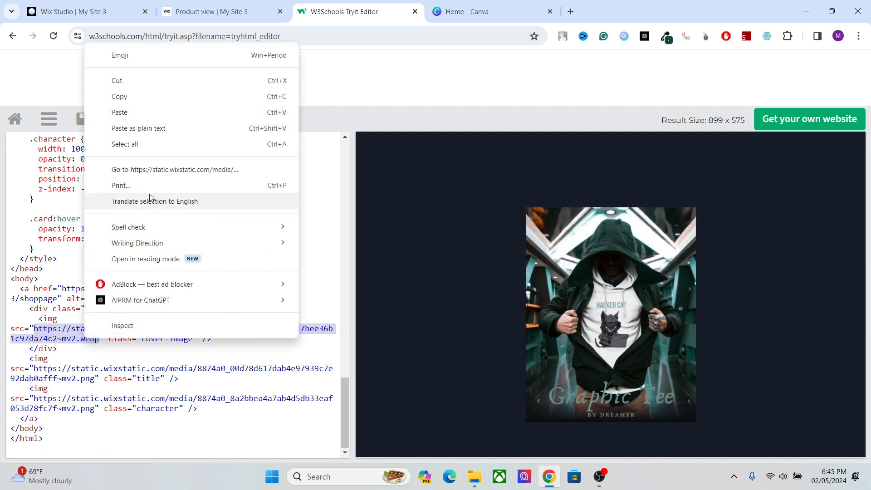
{"action": "left_click", "coordinate": [149, 175]}
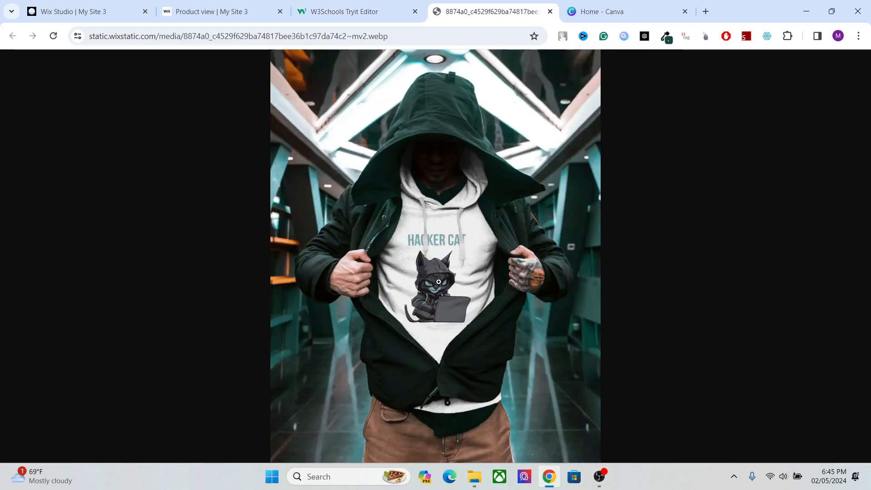
{"action": "left_click", "coordinate": [354, 11]}
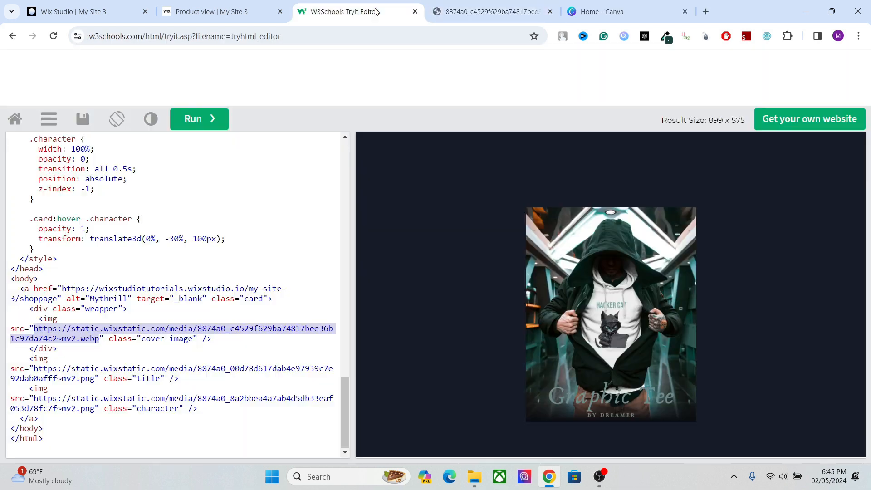
Open the source URL of the title image in a new tab, view it and return to the code editor.
{"action": "left_click", "coordinate": [105, 369]}
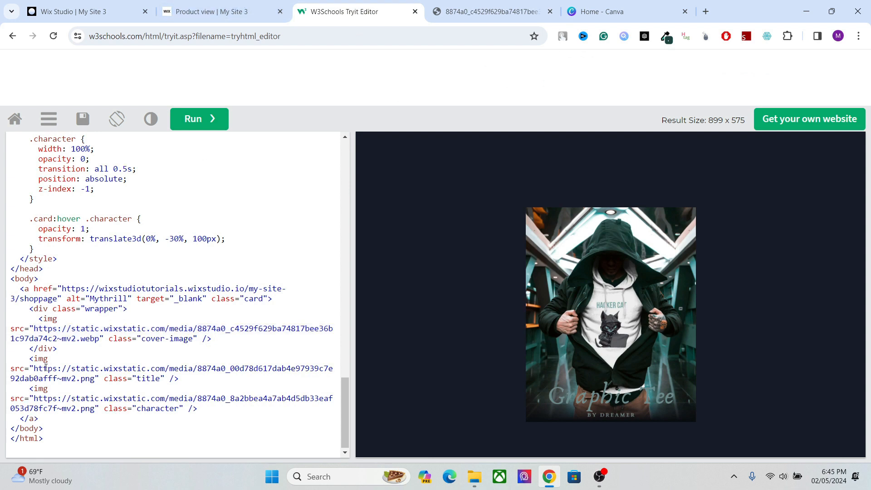
{"action": "mouse_move", "coordinate": [617, 386]}
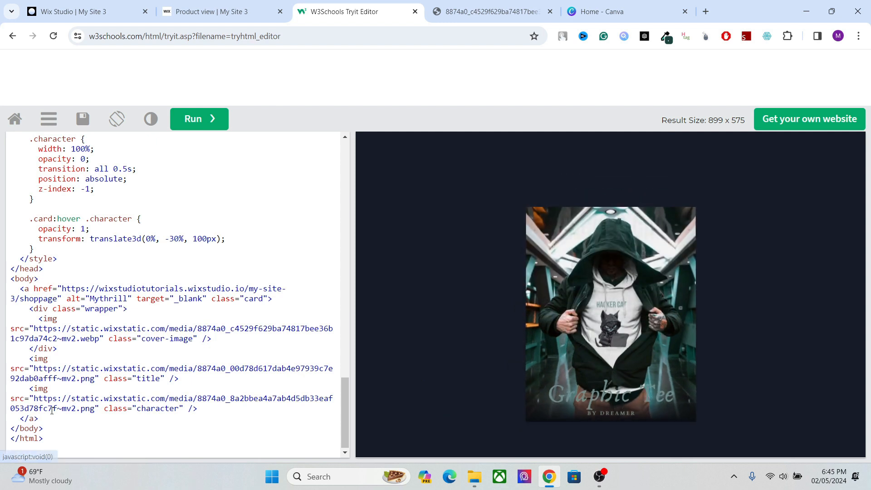
{"action": "left_click_drag", "start_coordinate": [35, 368], "coordinate": [95, 378]}
{"action": "right_click", "coordinate": [89, 377]}
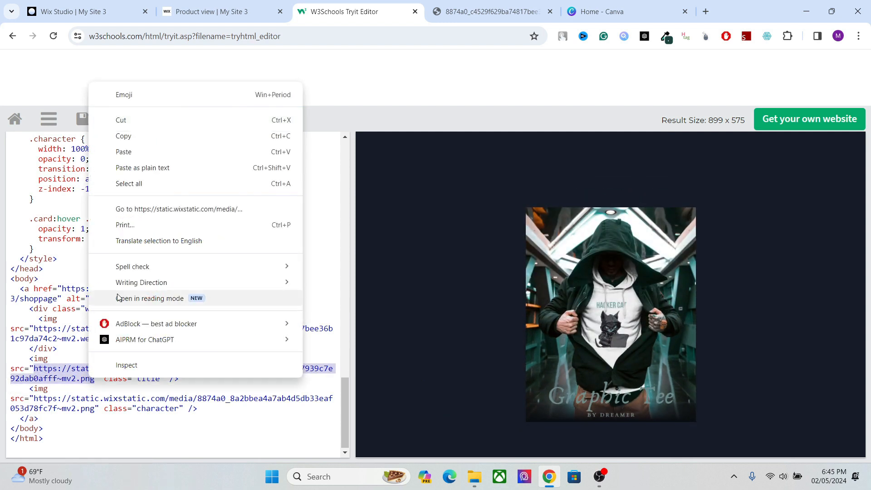
{"action": "left_click", "coordinate": [148, 216]}
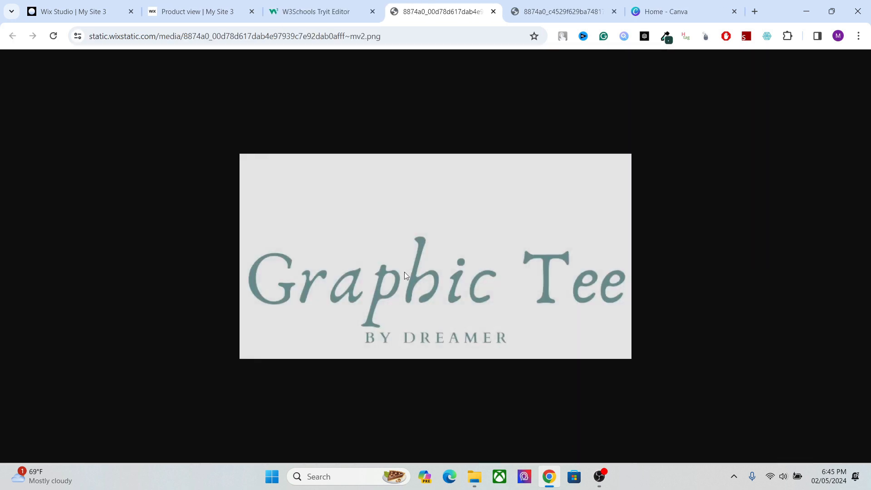
{"action": "left_click", "coordinate": [330, 10]}
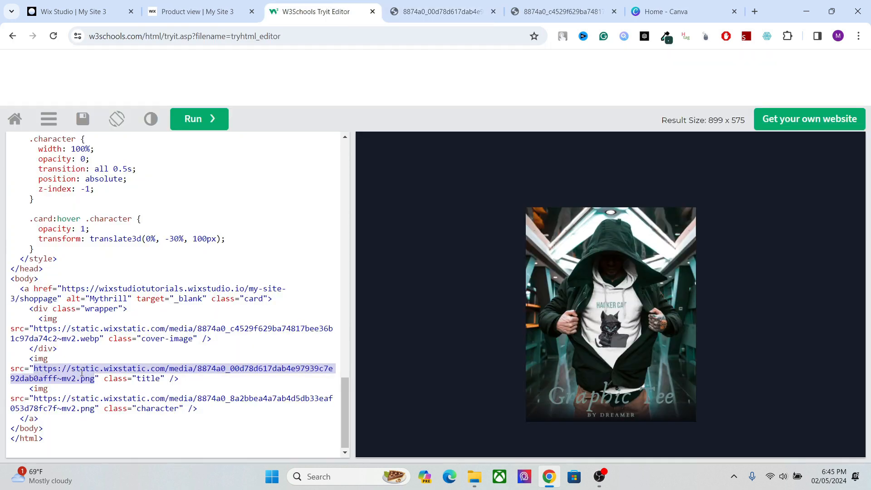
Open the character image's source URL in a new tab and compare it with the title and cover images.
{"action": "left_click", "coordinate": [40, 396]}
{"action": "left_click_drag", "start_coordinate": [34, 399], "coordinate": [94, 410]}
{"action": "right_click", "coordinate": [79, 406]}
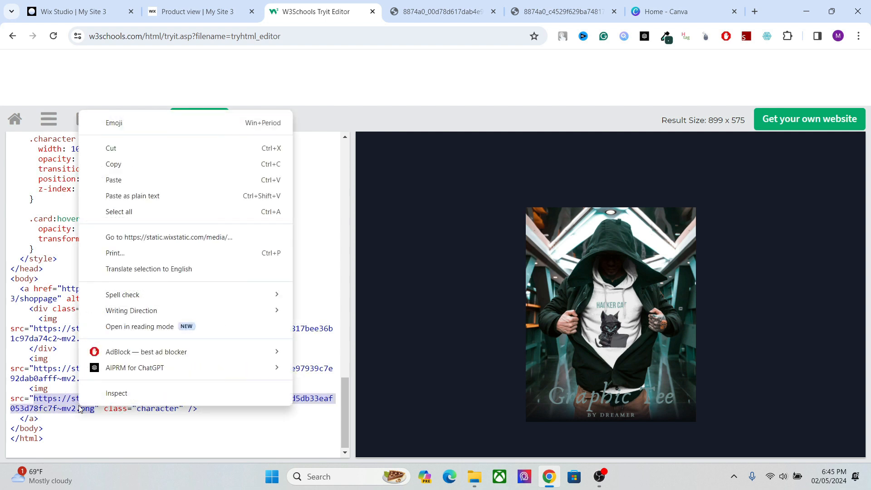
{"action": "key", "text": "Escape"}
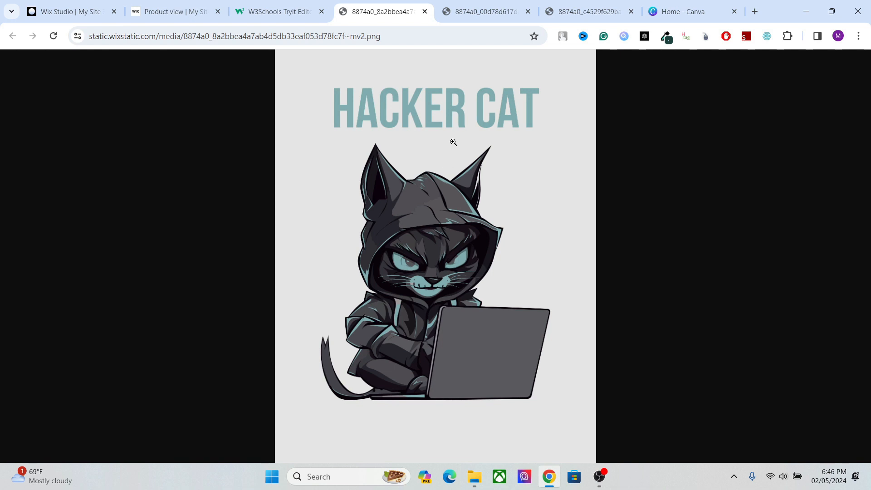
{"action": "left_click", "coordinate": [504, 8]}
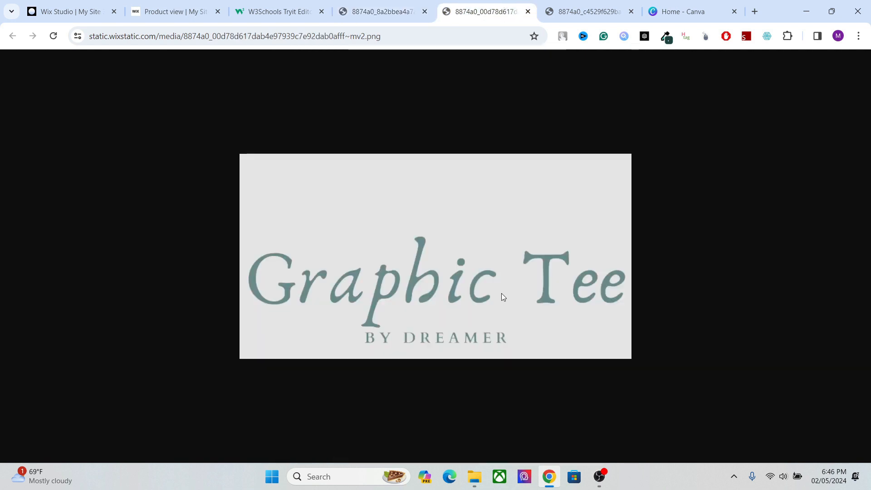
{"action": "left_click", "coordinate": [592, 11]}
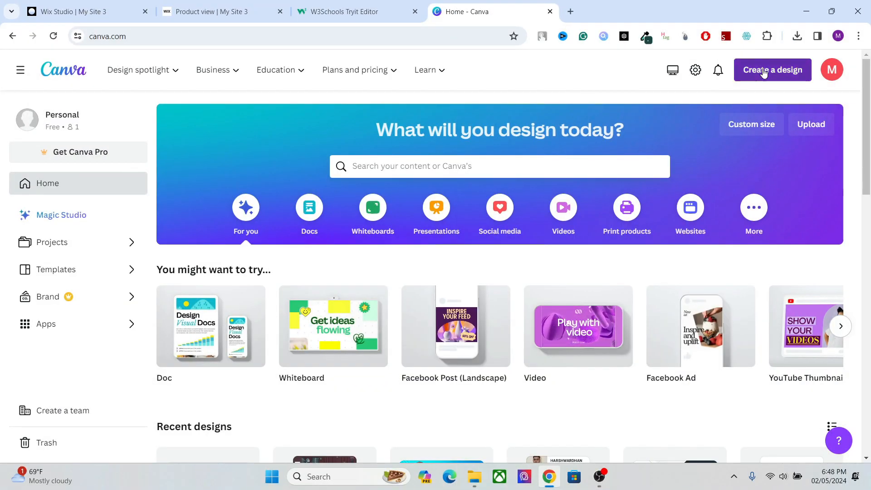
Create a new blank Facebook Ad design in Canva.
{"action": "left_click", "coordinate": [764, 74]}
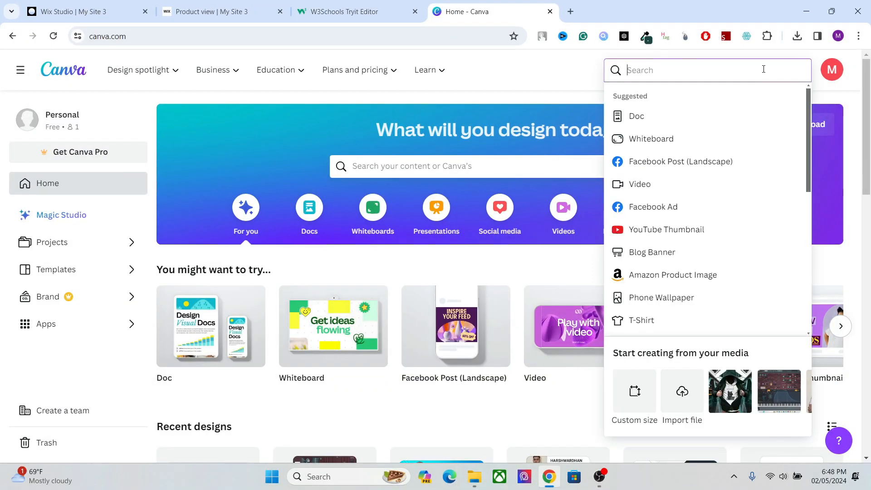
{"action": "left_click", "coordinate": [653, 207]}
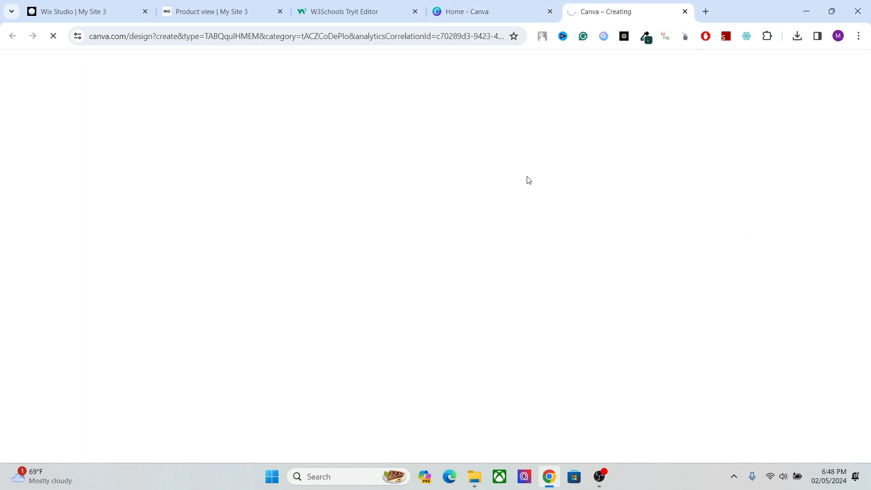
{"action": "left_click", "coordinate": [498, 5]}
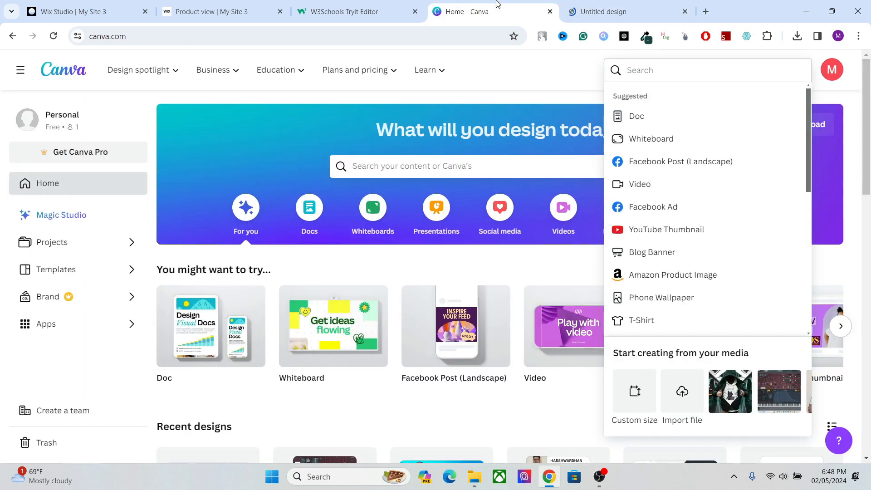
{"action": "left_click", "coordinate": [565, 79]}
{"action": "left_click", "coordinate": [629, 10]}
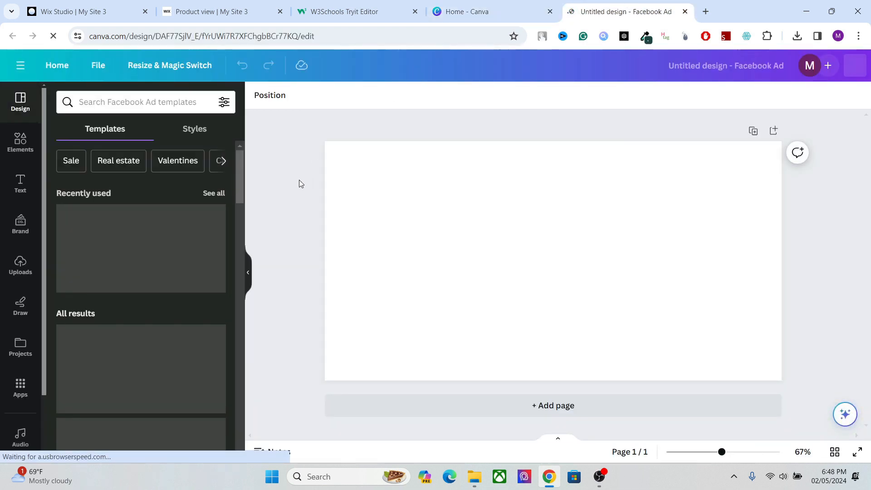
Find the "Order Now!" font combination among the text styles and add it to the blank page.
{"action": "left_click", "coordinate": [20, 184]}
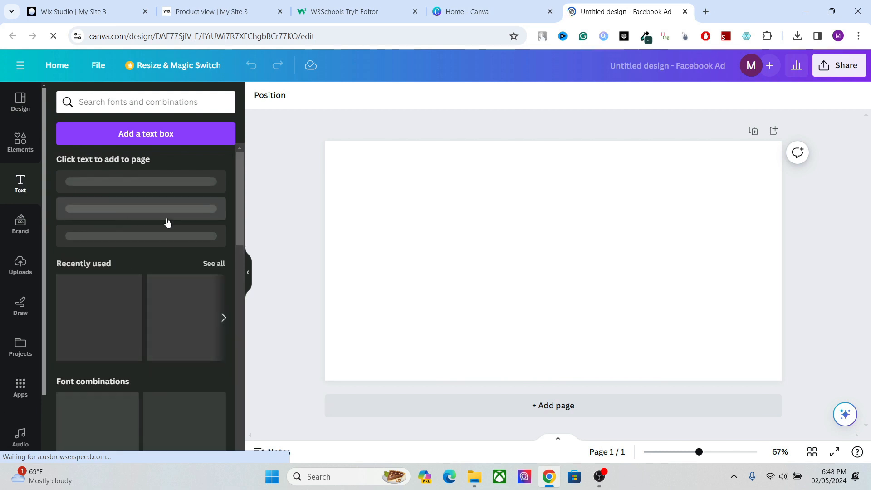
{"action": "scroll", "coordinate": [240, 227], "scroll_direction": "down", "scroll_amount": 5}
{"action": "left_click_drag", "start_coordinate": [238, 302], "coordinate": [231, 423]}
{"action": "left_click_drag", "start_coordinate": [236, 387], "coordinate": [239, 451]}
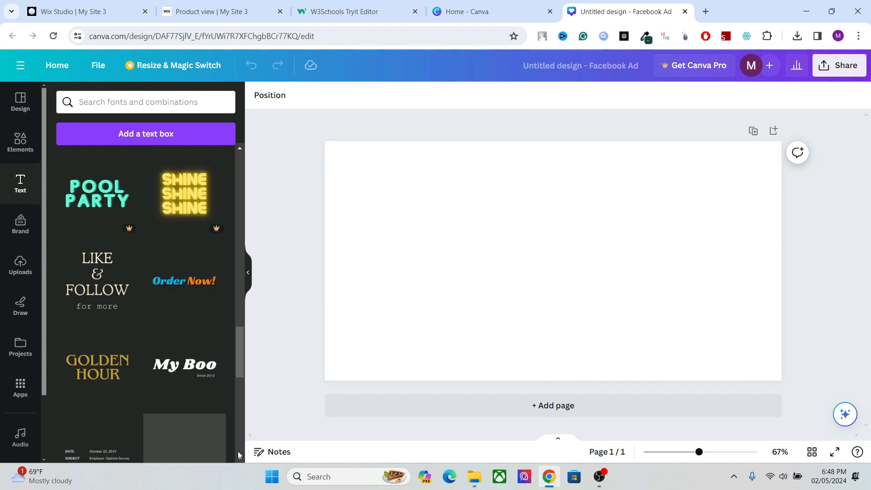
{"action": "left_click_drag", "start_coordinate": [187, 281], "coordinate": [481, 285]}
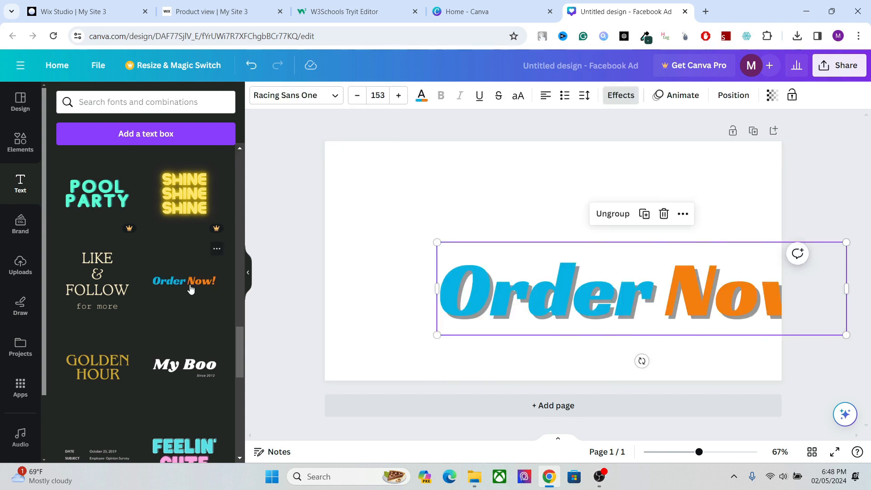
Move the "Order Now!" text to the bottom of the page and stretch it across the full page width.
{"action": "left_click_drag", "start_coordinate": [505, 297], "coordinate": [410, 343]}
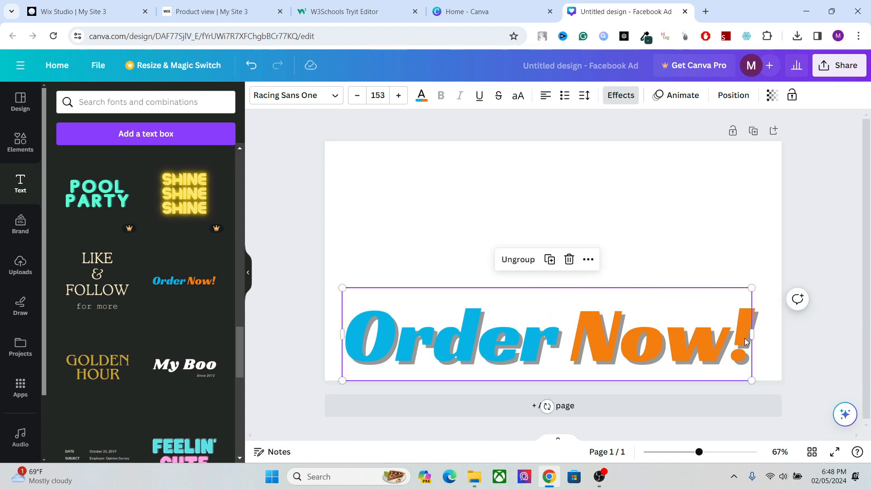
{"action": "left_click_drag", "start_coordinate": [752, 335], "coordinate": [781, 334]}
{"action": "left_click_drag", "start_coordinate": [343, 335], "coordinate": [324, 334]}
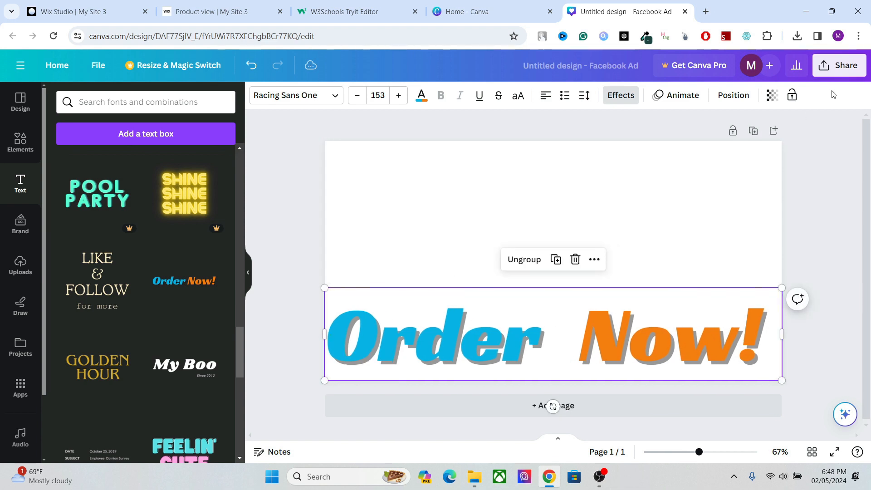
Download the design as a PNG at size 1 and open the remove.bg upload page in a new tab.
{"action": "left_click", "coordinate": [840, 65]}
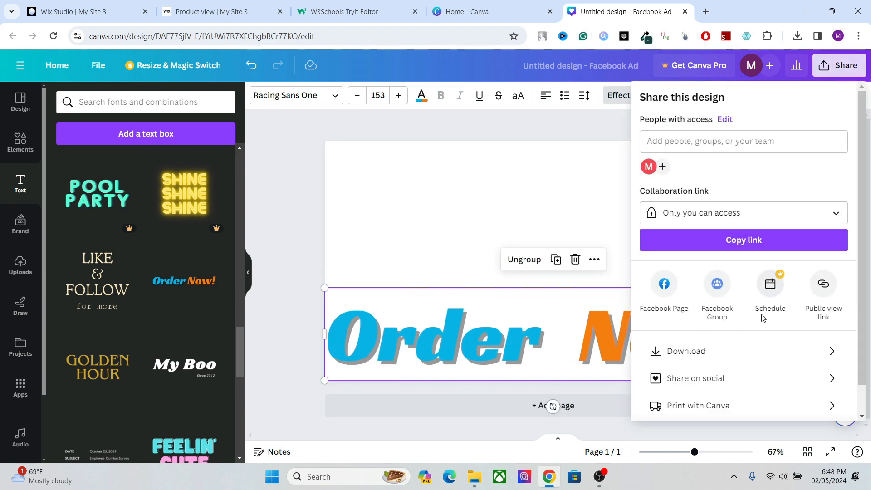
{"action": "left_click", "coordinate": [824, 349]}
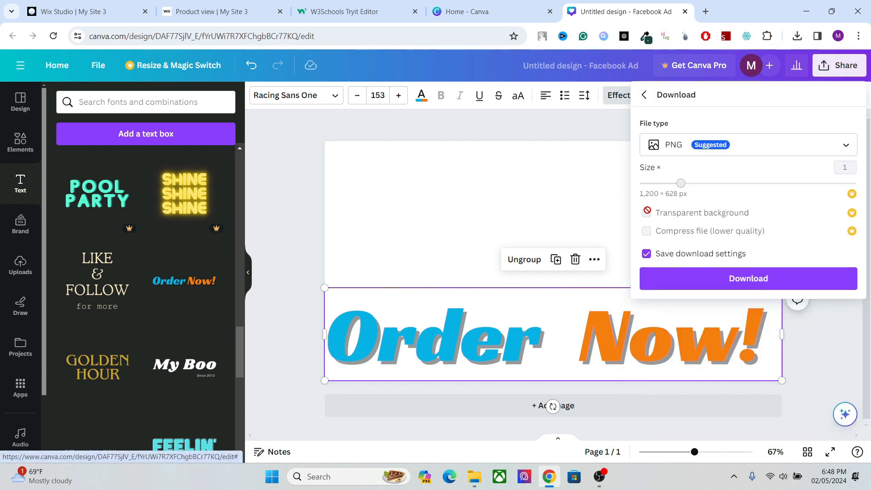
{"action": "left_click", "coordinate": [719, 279]}
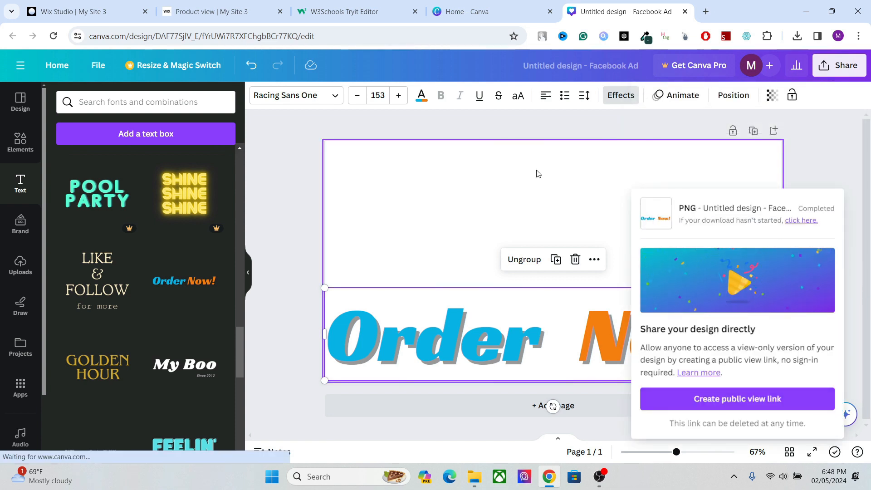
{"action": "left_click", "coordinate": [705, 11]}
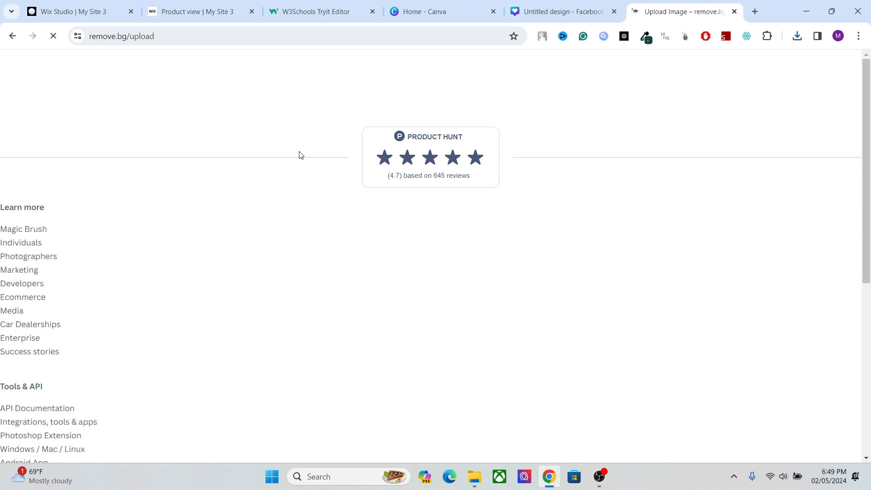
Switch to the Wix Studio editor, look over the page code list and close it.
{"action": "left_click", "coordinate": [89, 7]}
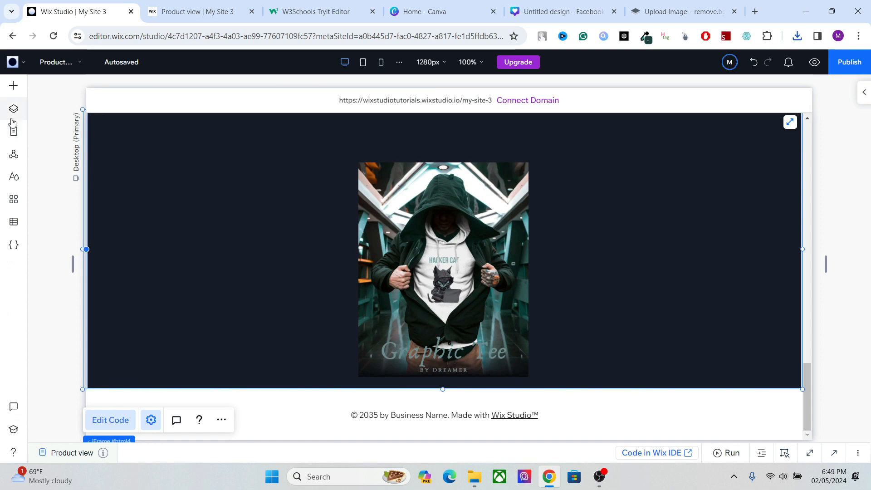
{"action": "left_click", "coordinate": [17, 243]}
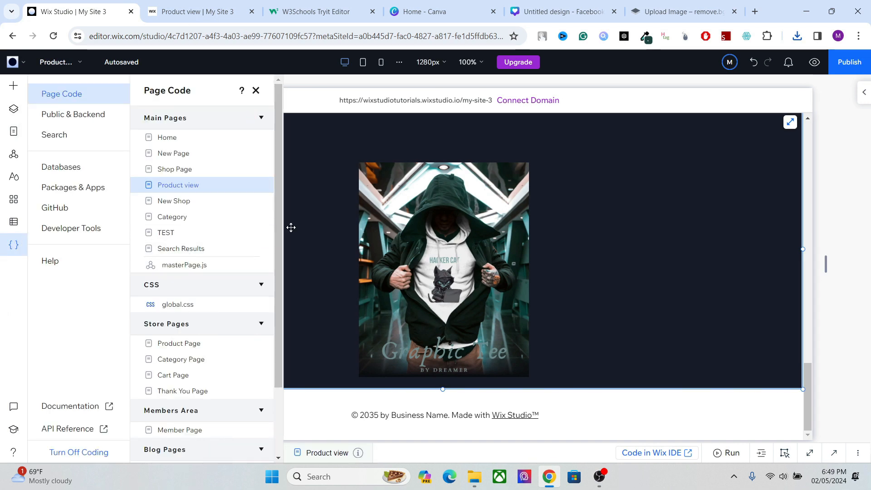
{"action": "left_click", "coordinate": [256, 91]}
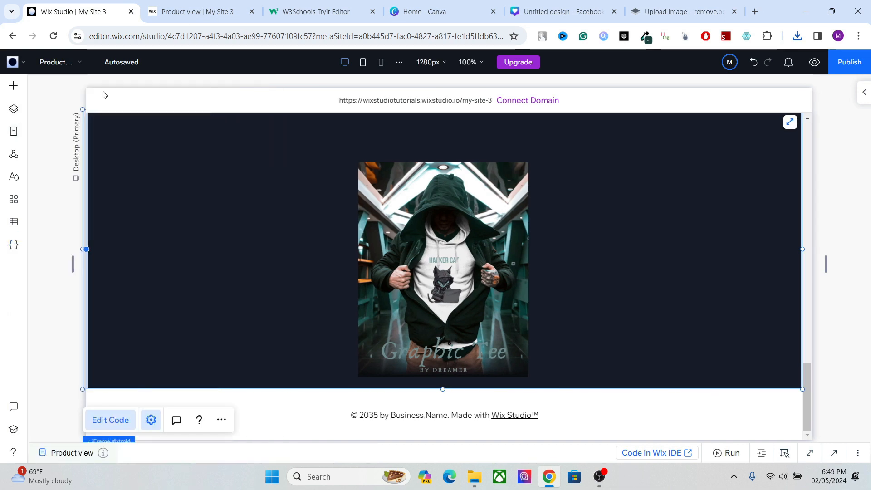
Upload the "Untitled design (1)" image from the Downloads folder to the Wix site files.
{"action": "left_click", "coordinate": [8, 89]}
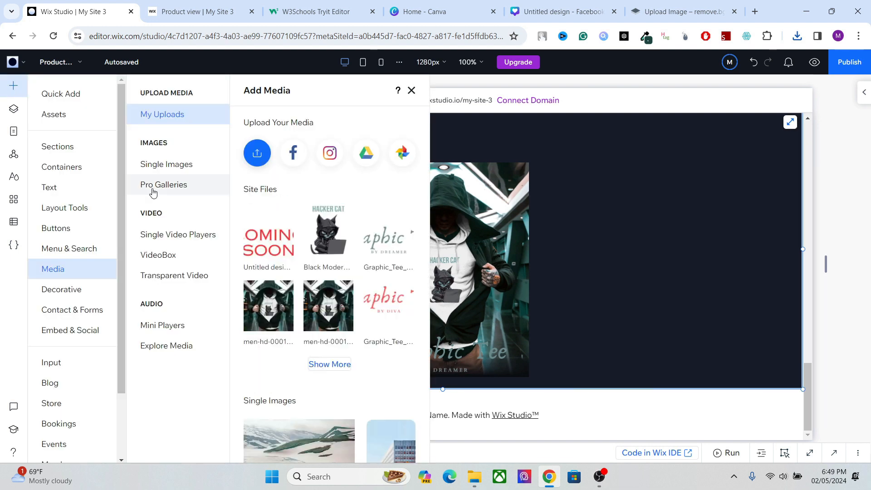
{"action": "left_click", "coordinate": [257, 153]}
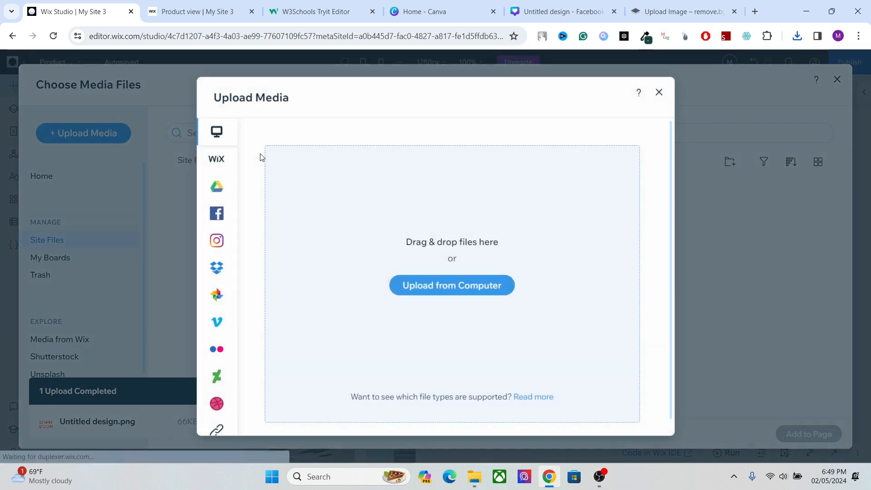
{"action": "left_click", "coordinate": [438, 293]}
{"action": "left_click", "coordinate": [150, 144]}
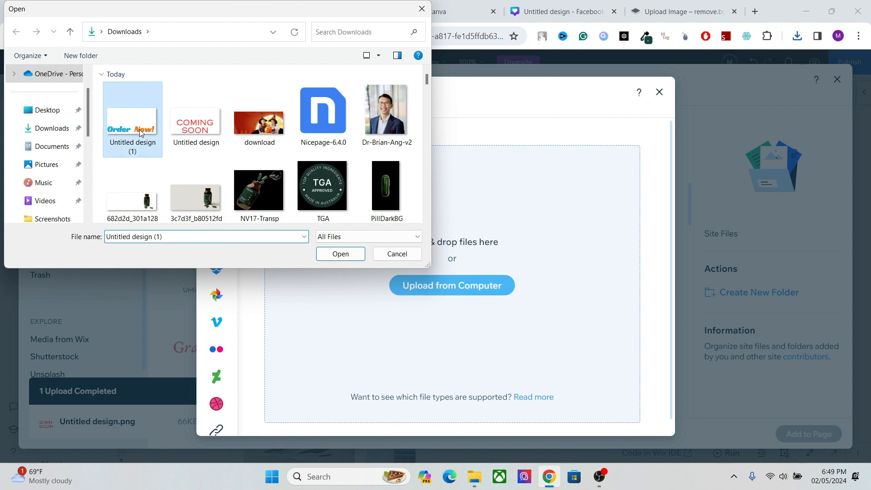
{"action": "left_click", "coordinate": [343, 255]}
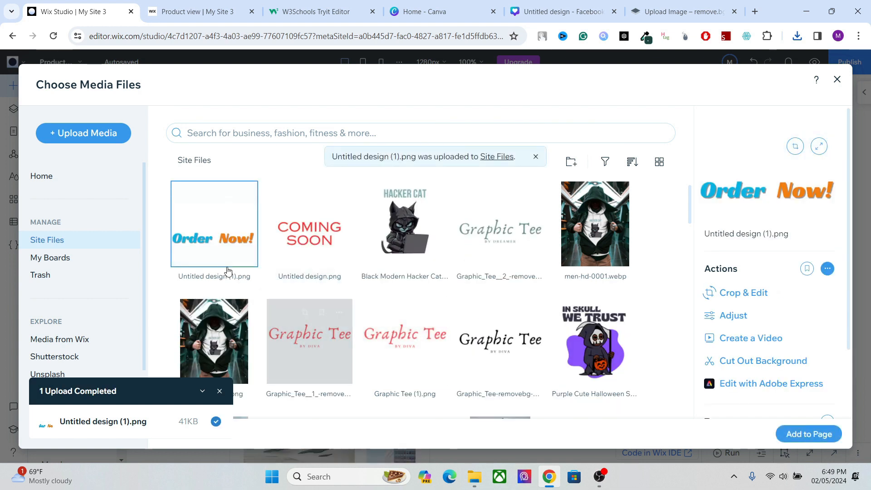
Try the automatic cut-out on the "Order Now!" image in Photo Studio and leave without saving.
{"action": "left_click", "coordinate": [736, 293]}
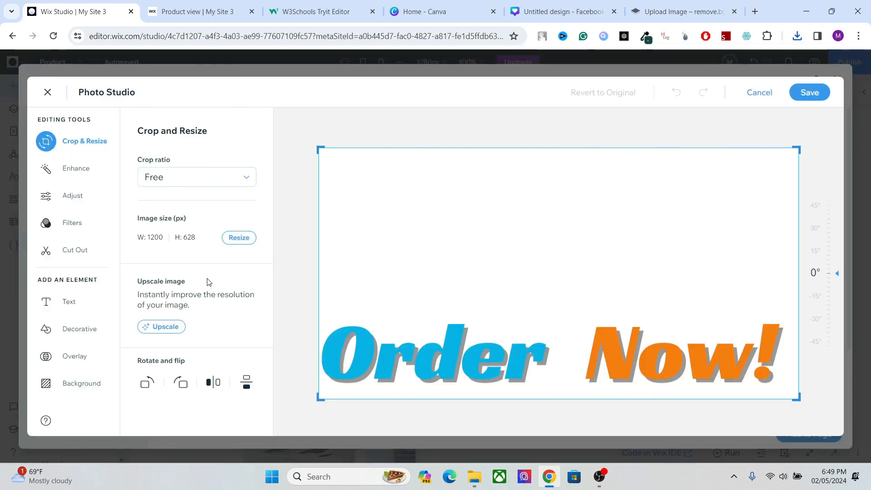
{"action": "left_click", "coordinate": [85, 384]}
{"action": "left_click", "coordinate": [632, 407]}
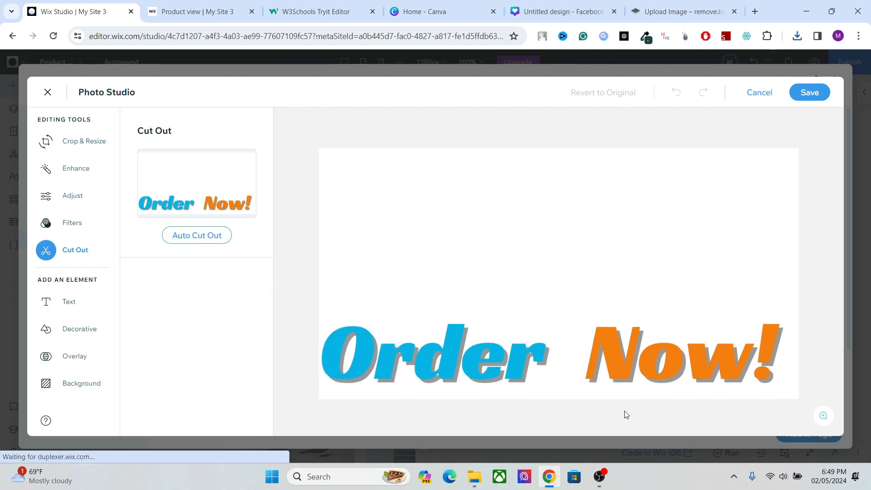
{"action": "left_click", "coordinate": [202, 237]}
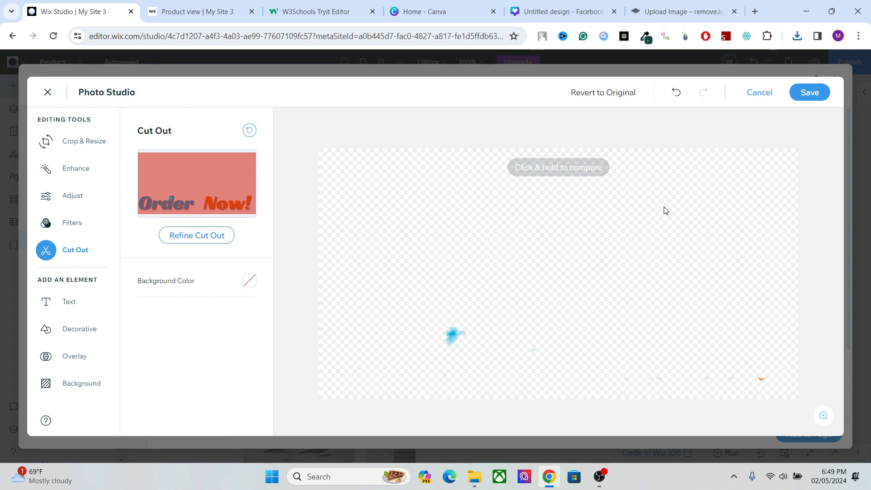
{"action": "left_click", "coordinate": [767, 94]}
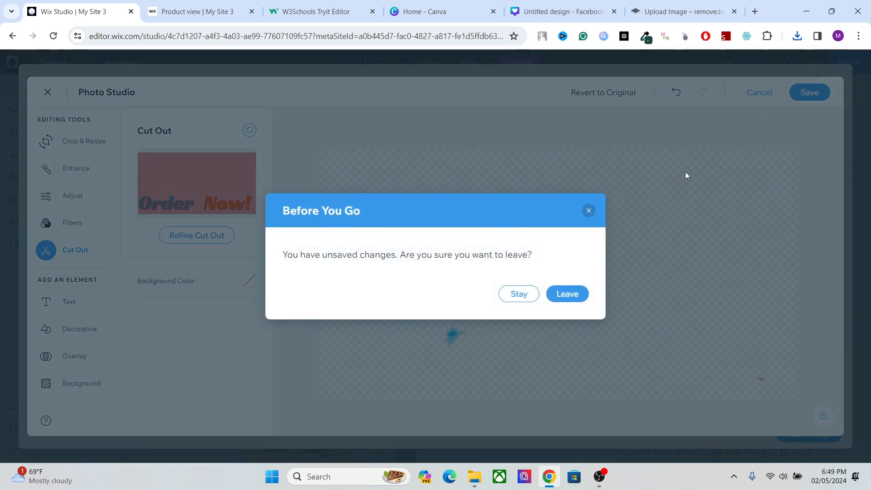
{"action": "left_click", "coordinate": [570, 293]}
Switch to remove.bg, remove the background of the "Untitled design (1)" image and download the standard-size result.
{"action": "left_click", "coordinate": [629, 5]}
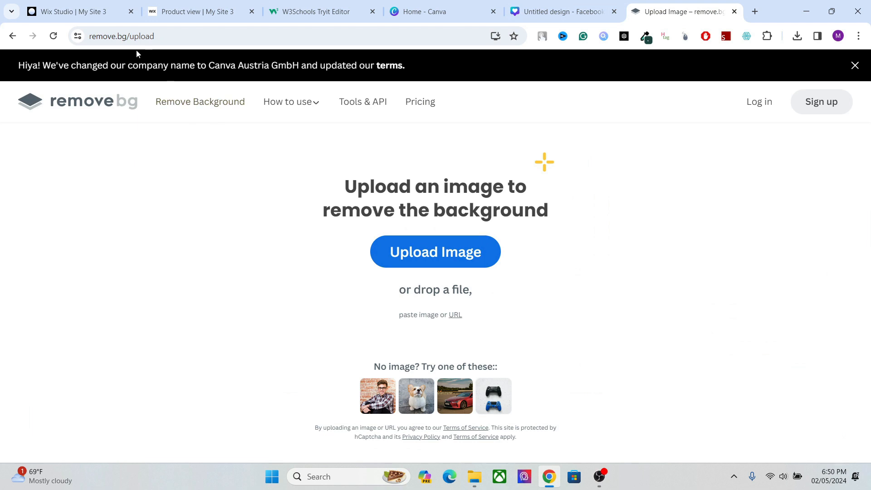
{"action": "left_click", "coordinate": [415, 241]}
{"action": "left_click", "coordinate": [137, 126]}
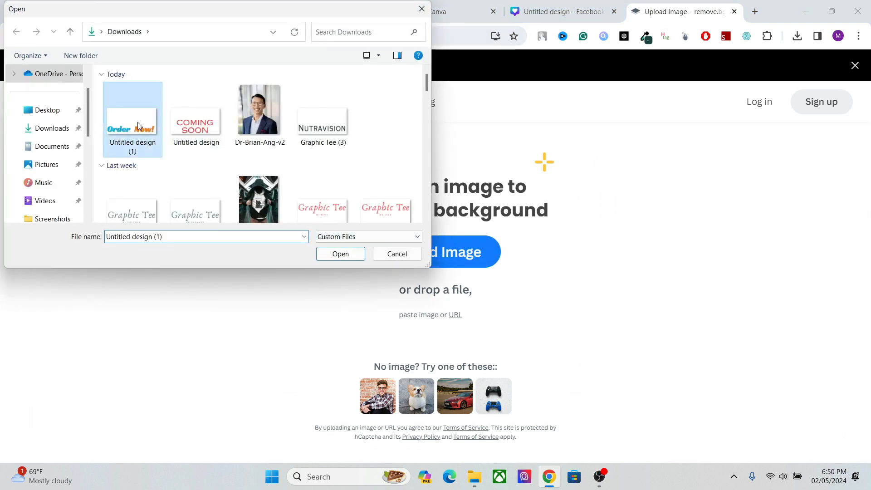
{"action": "double_click", "coordinate": [138, 121]}
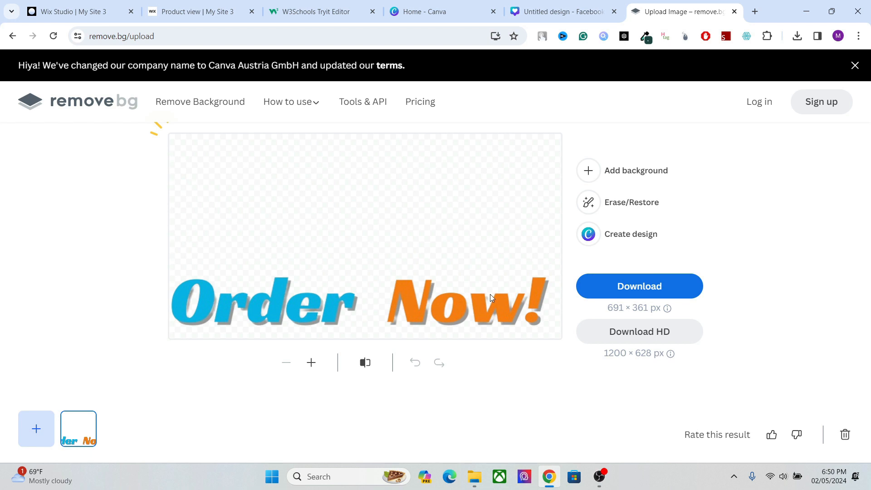
{"action": "left_click", "coordinate": [635, 285]}
Return to Wix Studio and upload "Untitled_design__1_-removebg-preview" from Downloads to the site files.
{"action": "left_click", "coordinate": [73, 11]}
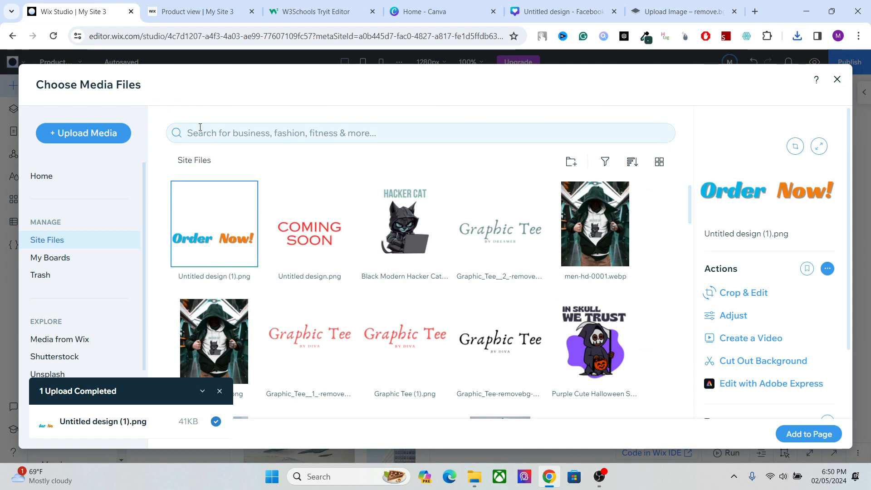
{"action": "left_click", "coordinate": [121, 131]}
{"action": "left_click", "coordinate": [432, 297]}
{"action": "left_click", "coordinate": [132, 129]}
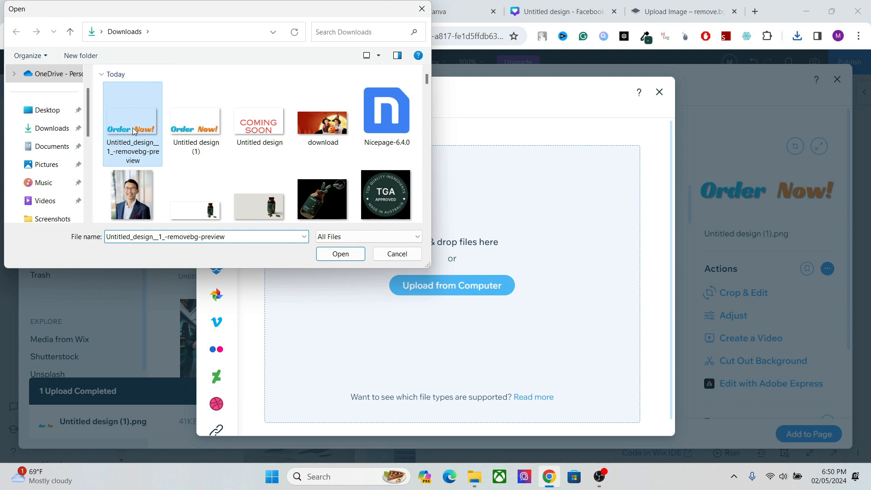
{"action": "double_click", "coordinate": [133, 128]}
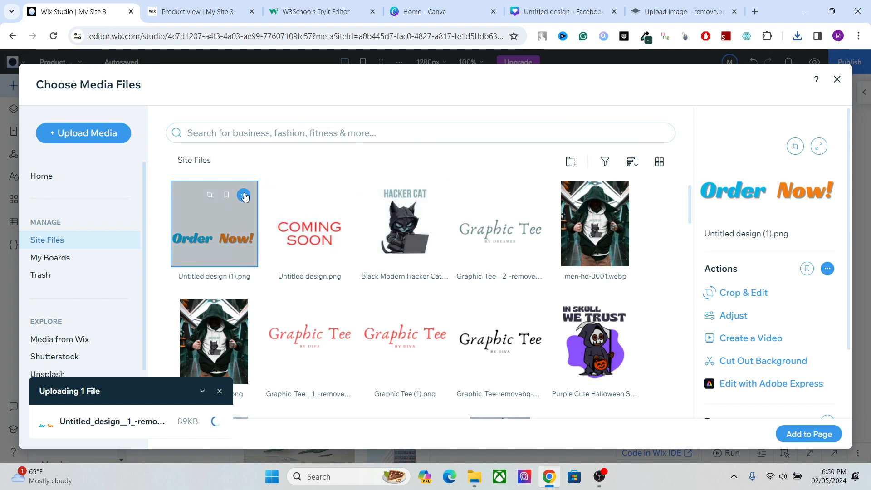
Copy the transparent "Order Now!" image's URL, replace the title image source with it in the W3Schools code and run the code.
{"action": "left_click", "coordinate": [243, 194]}
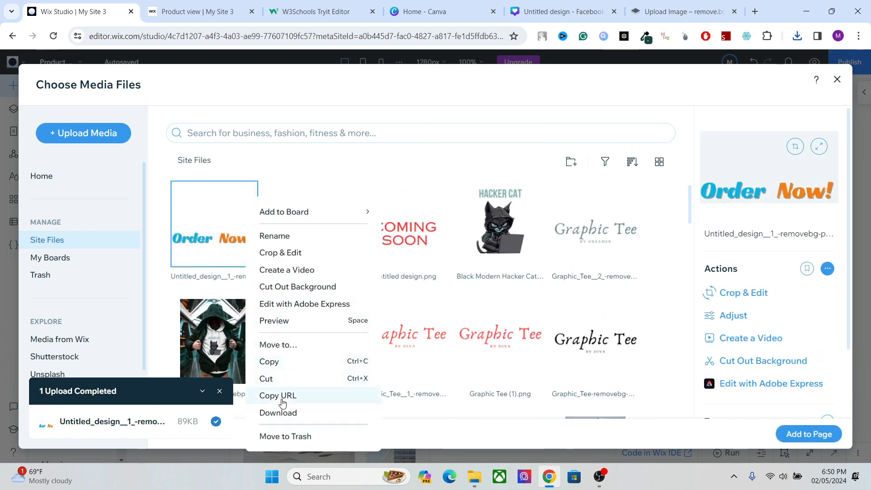
{"action": "left_click", "coordinate": [278, 395]}
{"action": "left_click", "coordinate": [301, 10]}
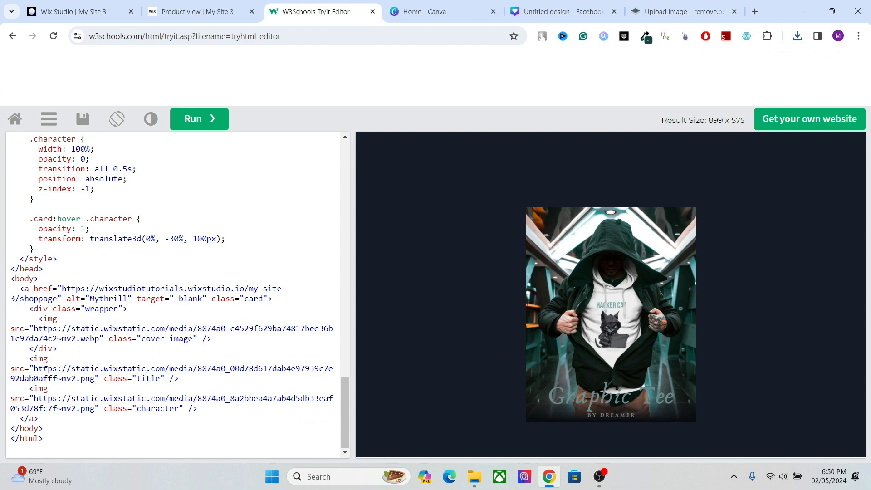
{"action": "left_click_drag", "start_coordinate": [35, 370], "coordinate": [92, 381]}
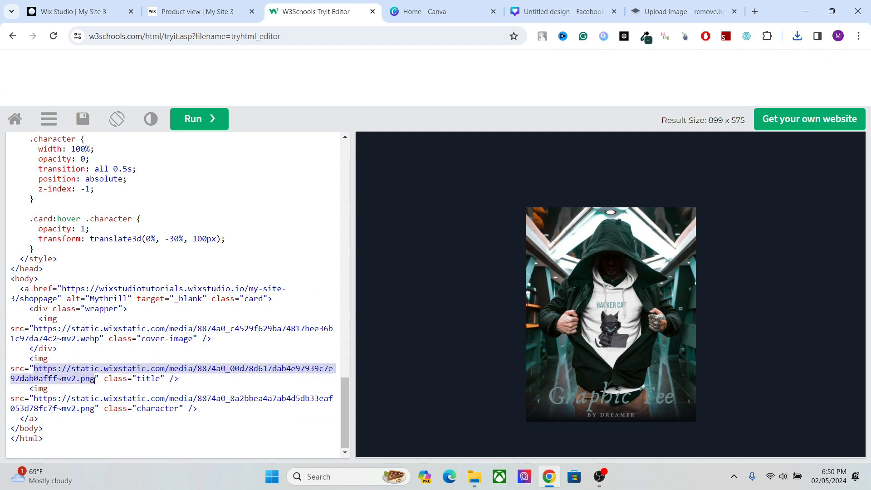
{"action": "key", "text": "ctrl+v"}
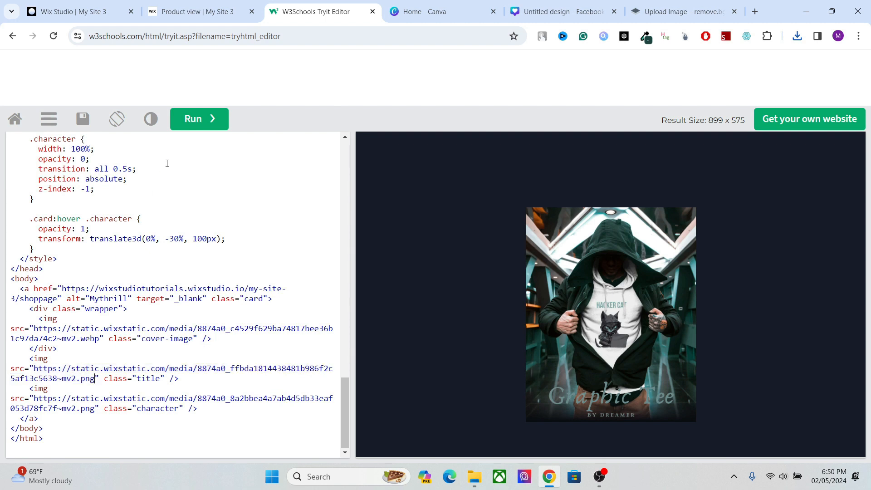
{"action": "left_click", "coordinate": [193, 119]}
{"action": "mouse_move", "coordinate": [526, 297]}
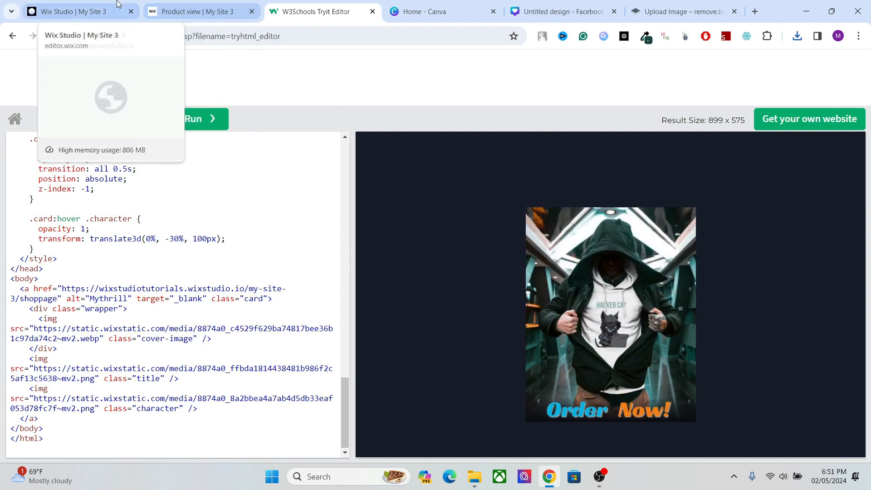
Copy the URL of the women's hoodie mockup from the Wix site files, replace the cover-image source in the W3Schools code and run it.
{"action": "left_click", "coordinate": [72, 11]}
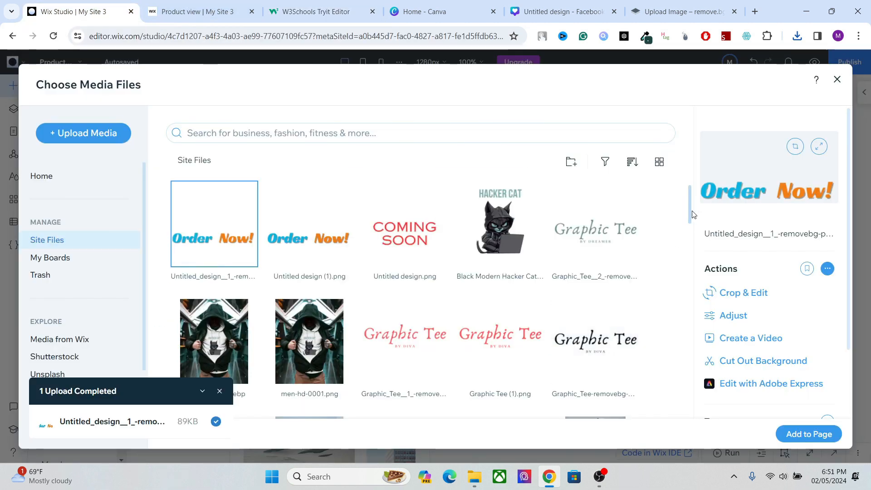
{"action": "left_click_drag", "start_coordinate": [687, 216], "coordinate": [686, 248]}
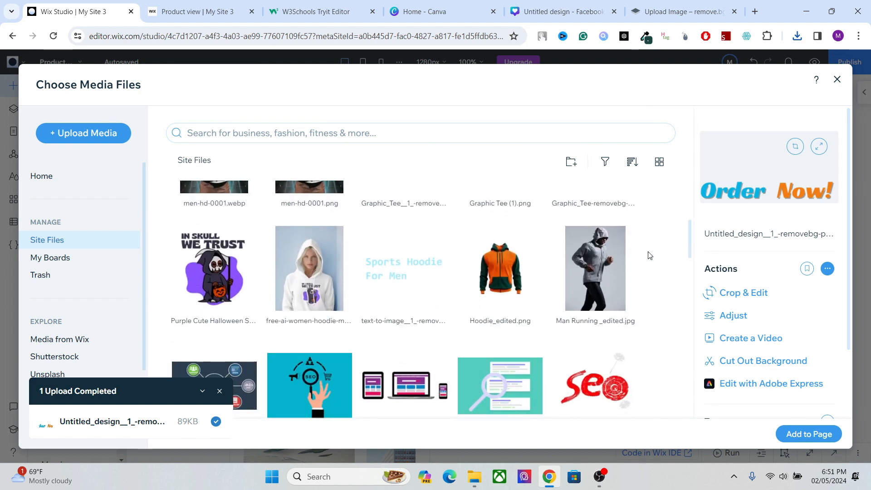
{"action": "left_click", "coordinate": [338, 239]}
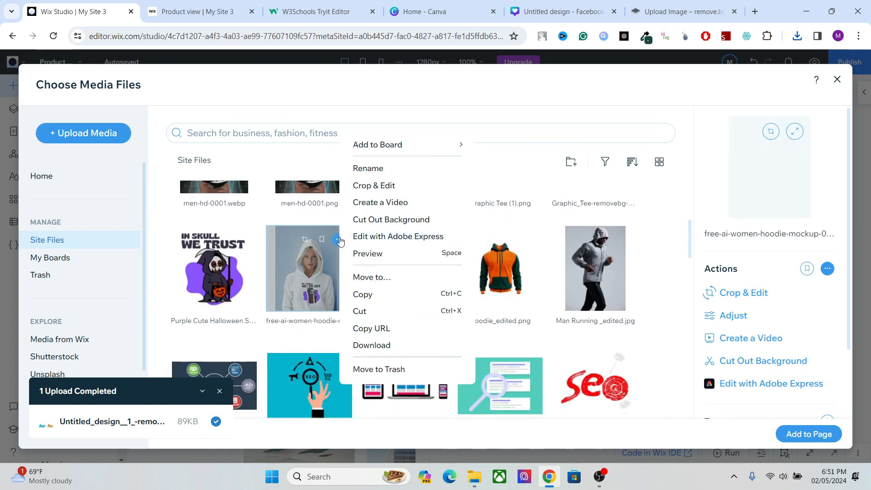
{"action": "left_click", "coordinate": [382, 331]}
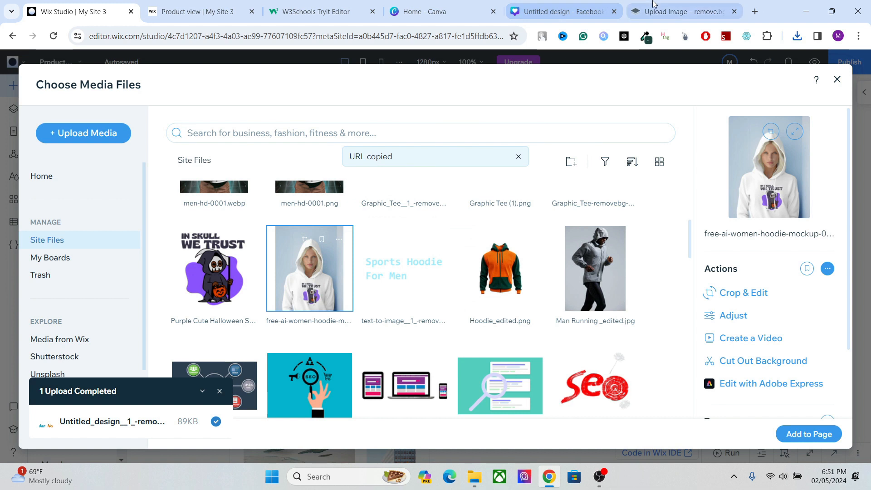
{"action": "left_click", "coordinate": [350, 5]}
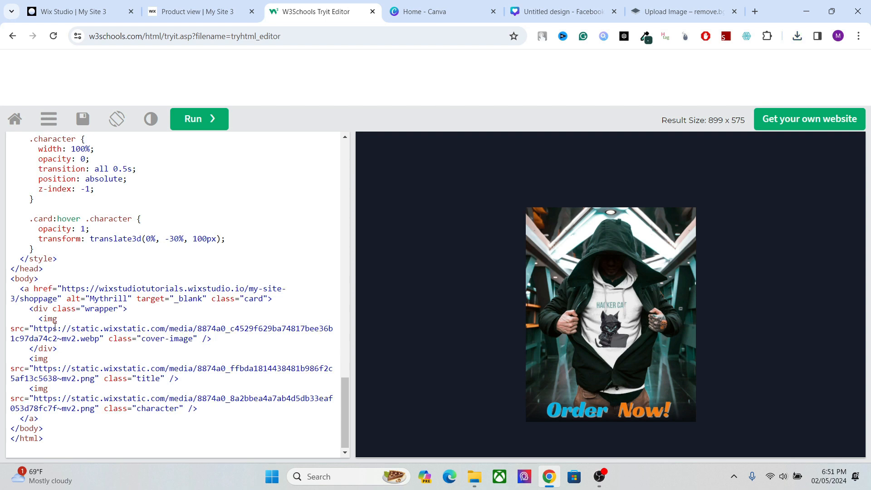
{"action": "left_click_drag", "start_coordinate": [36, 328], "coordinate": [90, 339]}
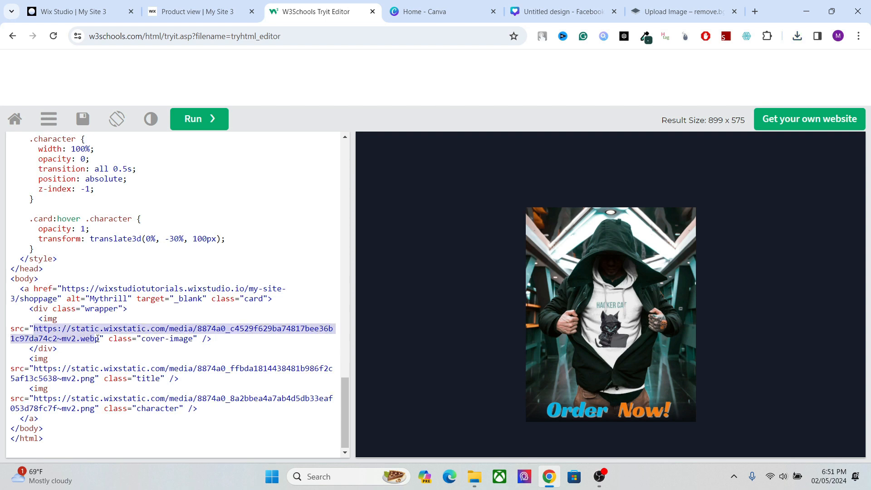
{"action": "key", "text": "ctrl+v"}
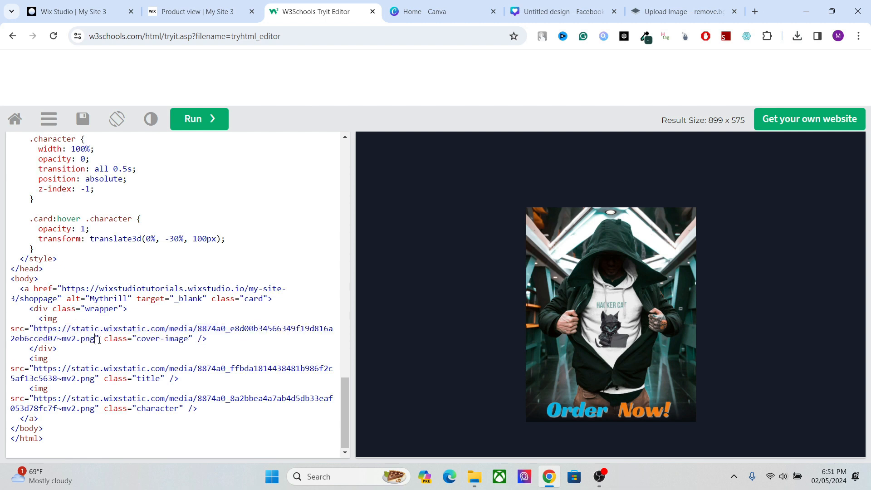
{"action": "left_click", "coordinate": [192, 120]}
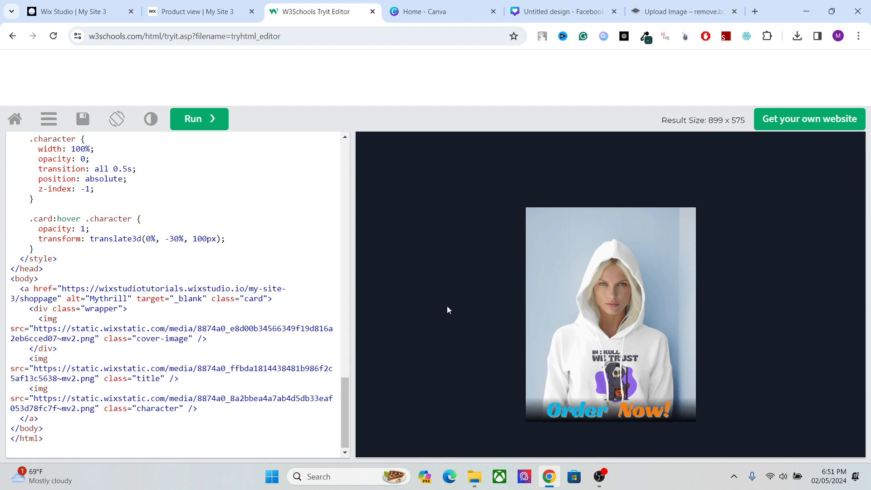
Copy the URL of the purple Halloween skull image from the Wix site files and replace the character image source in the W3Schools code.
{"action": "left_click", "coordinate": [198, 6]}
{"action": "left_click", "coordinate": [72, 11]}
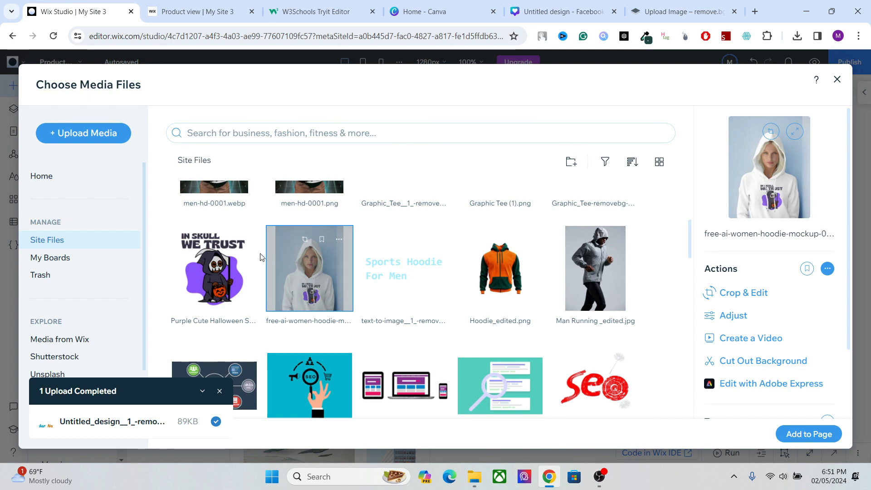
{"action": "left_click", "coordinate": [244, 241]}
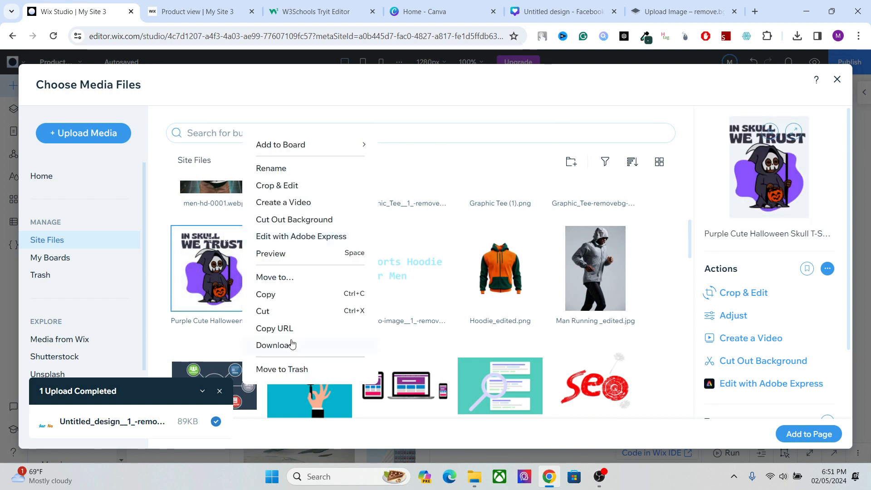
{"action": "left_click", "coordinate": [285, 328]}
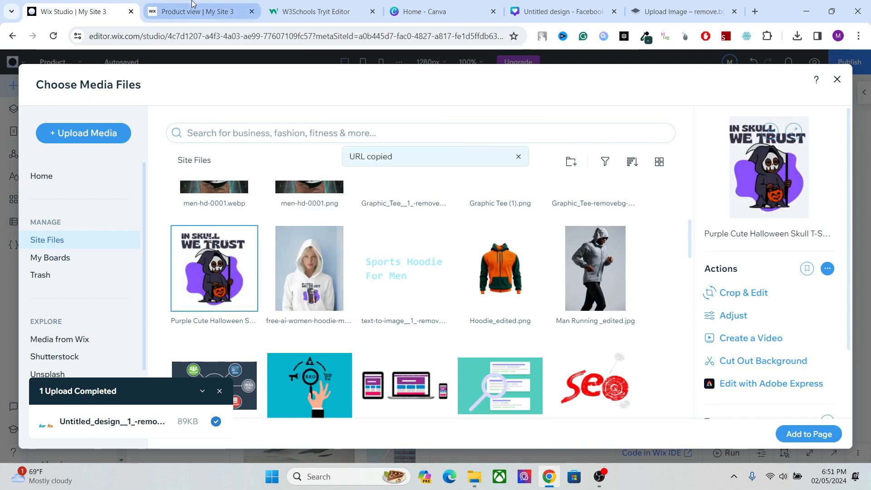
{"action": "mouse_move", "coordinate": [191, 4]}
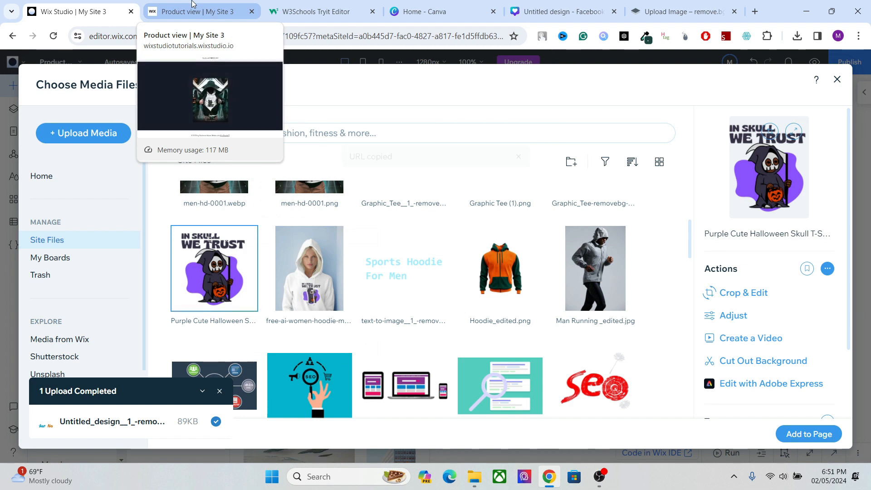
{"action": "left_click", "coordinate": [300, 4]}
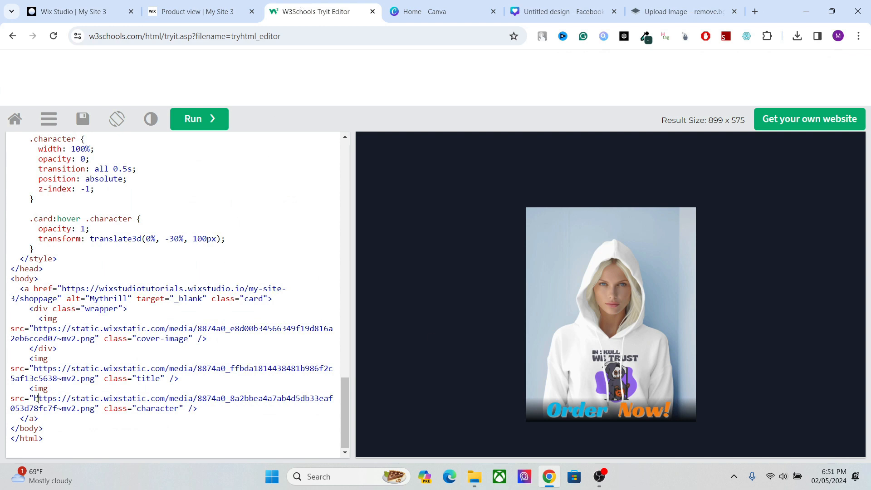
{"action": "left_click_drag", "start_coordinate": [35, 398], "coordinate": [96, 409]}
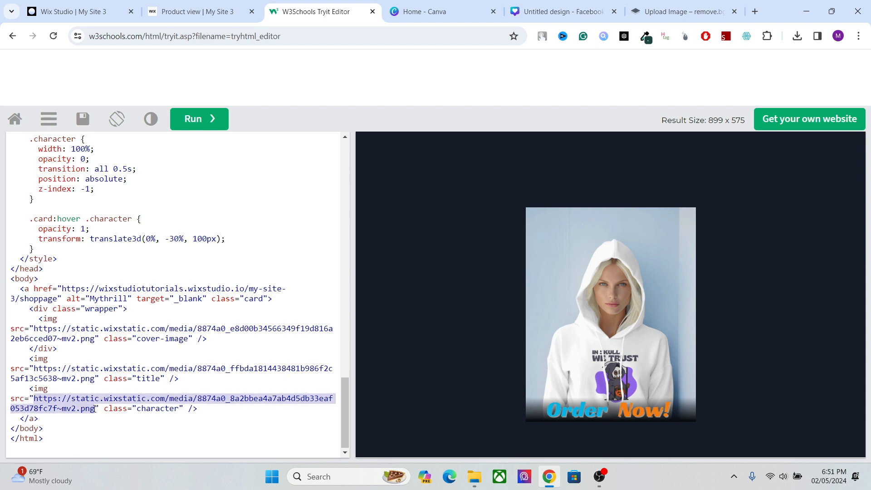
{"action": "key", "text": "ctrl+v"}
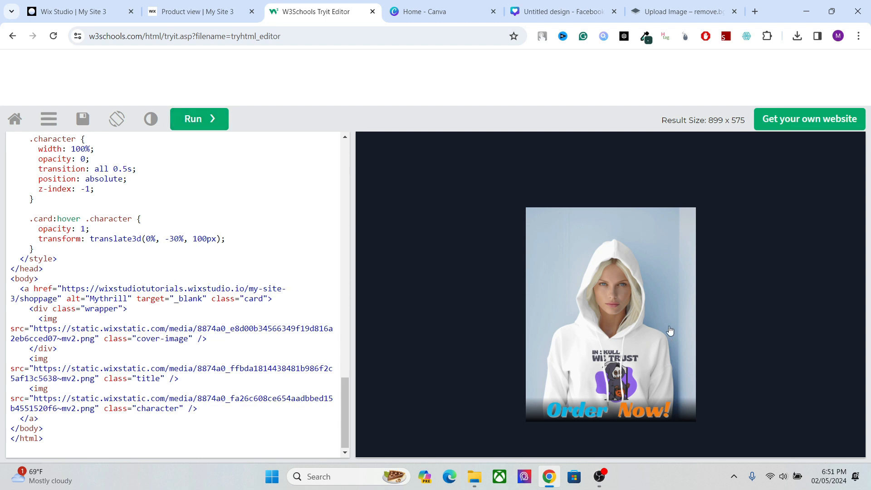
{"action": "mouse_move", "coordinate": [679, 329]}
Check the card's shop page link in the code, test it from the result preview and close the opened page.
{"action": "left_click_drag", "start_coordinate": [63, 288], "coordinate": [65, 295]}
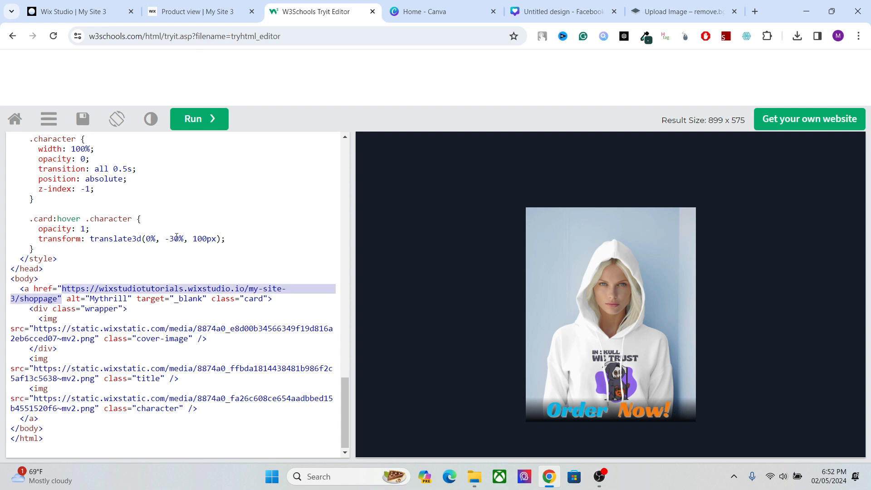
{"action": "left_click", "coordinate": [176, 298]}
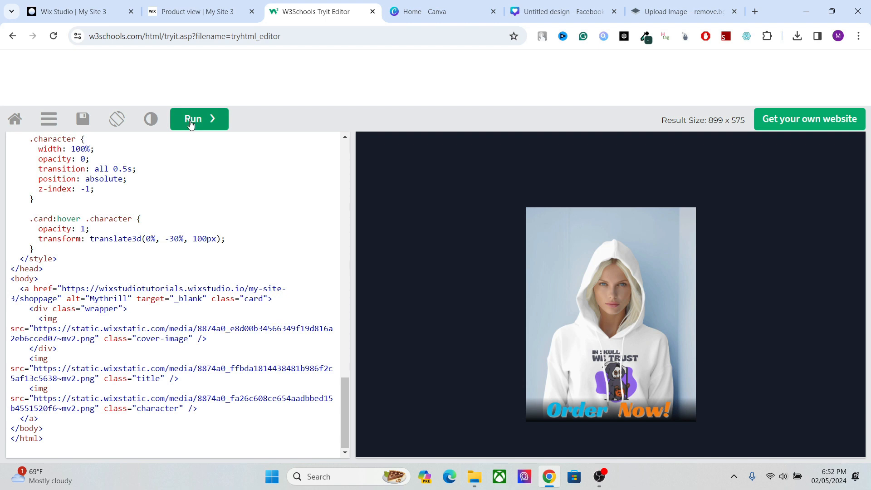
{"action": "left_click", "coordinate": [626, 299]}
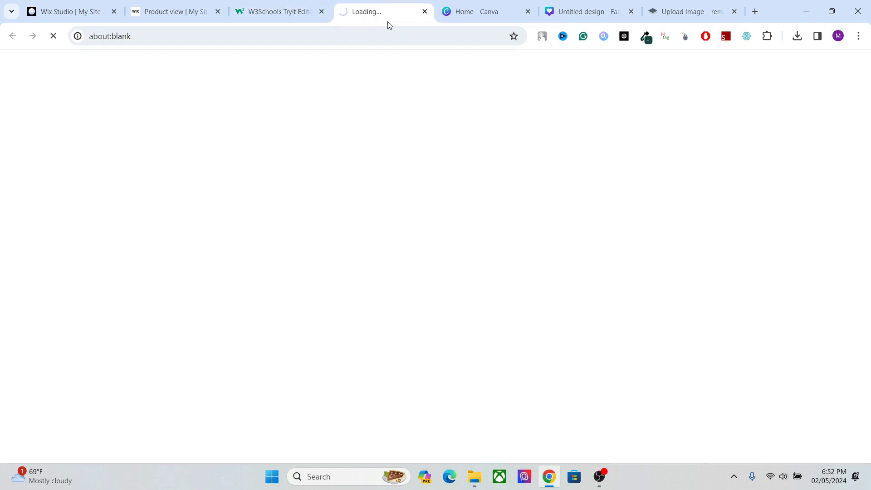
{"action": "left_click", "coordinate": [425, 12]}
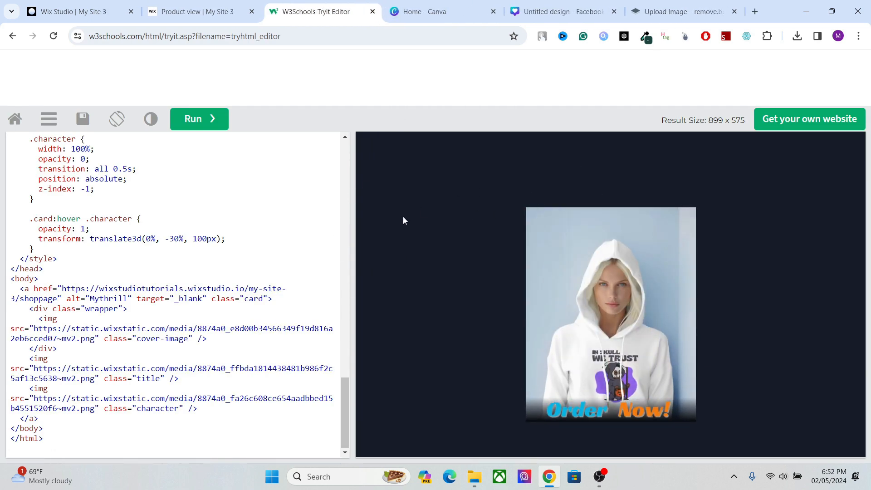
Copy the card's entire HTML code, switch to Wix Studio and close the media file chooser.
{"action": "key", "text": "ctrl+a"}
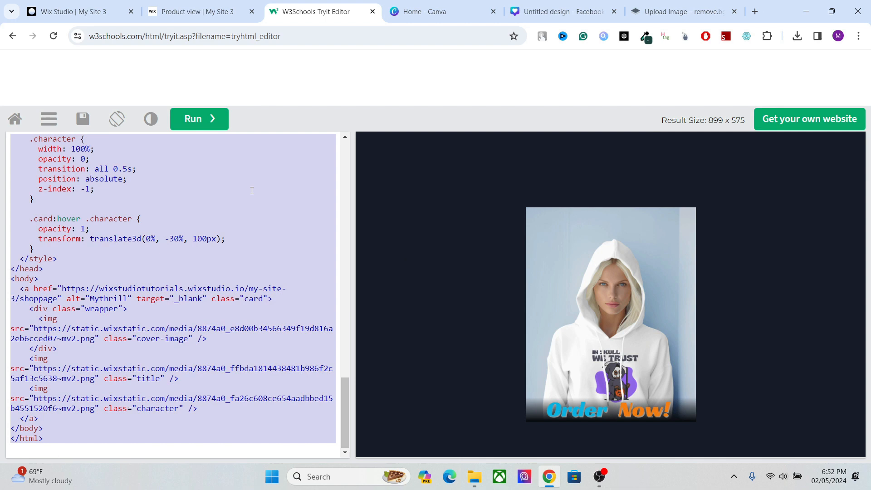
{"action": "left_click", "coordinate": [129, 16]}
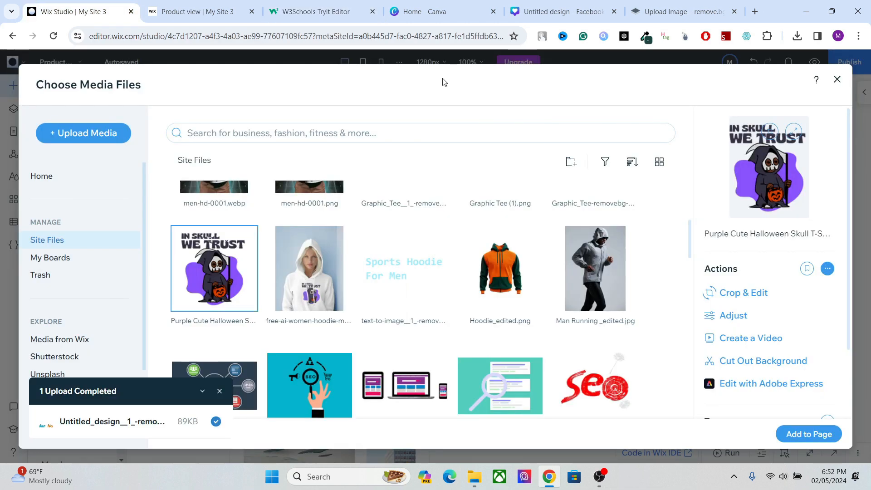
{"action": "left_click", "coordinate": [837, 80]}
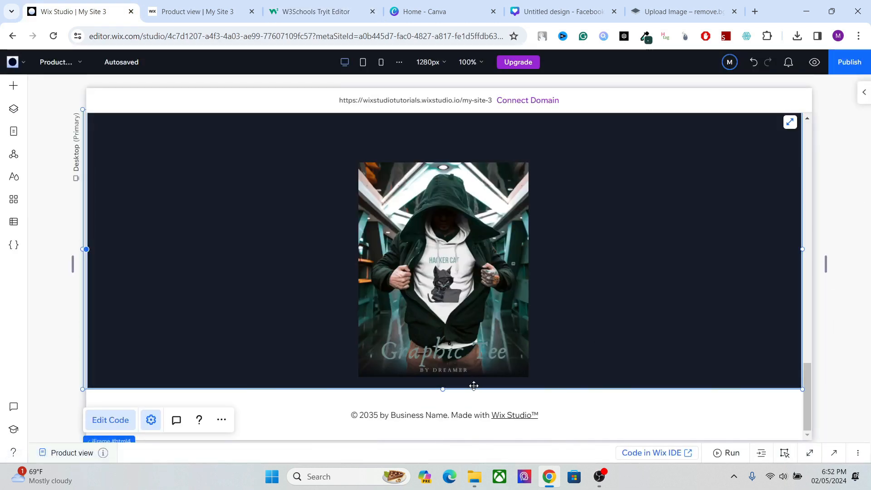
Add a blank section above the footer of the Product view page and insert an Embed Code element in it.
{"action": "left_click", "coordinate": [312, 404]}
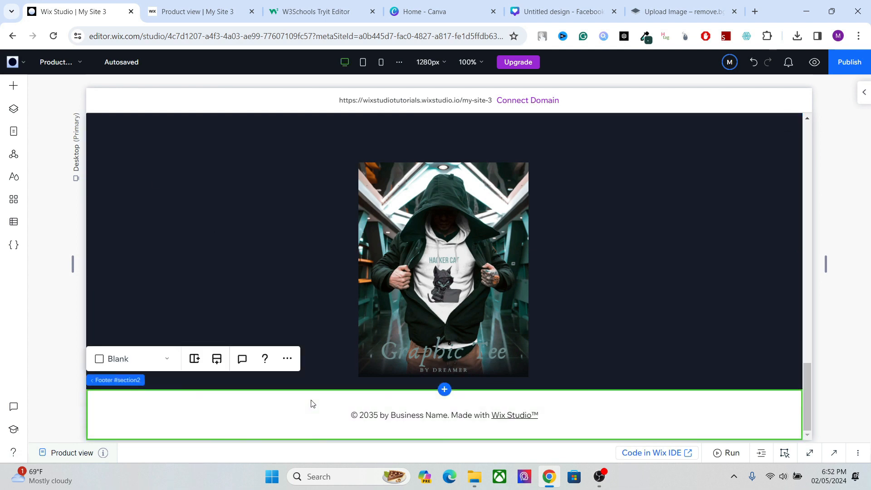
{"action": "left_click", "coordinate": [449, 394]}
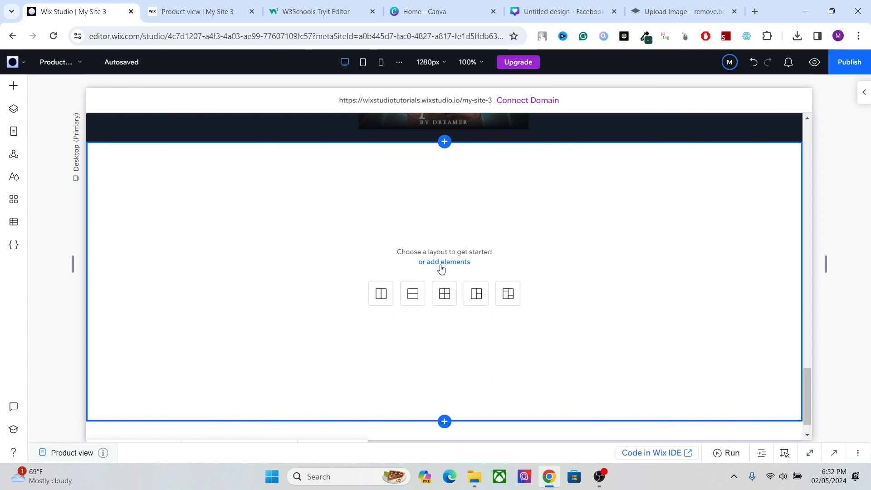
{"action": "left_click", "coordinate": [442, 263]}
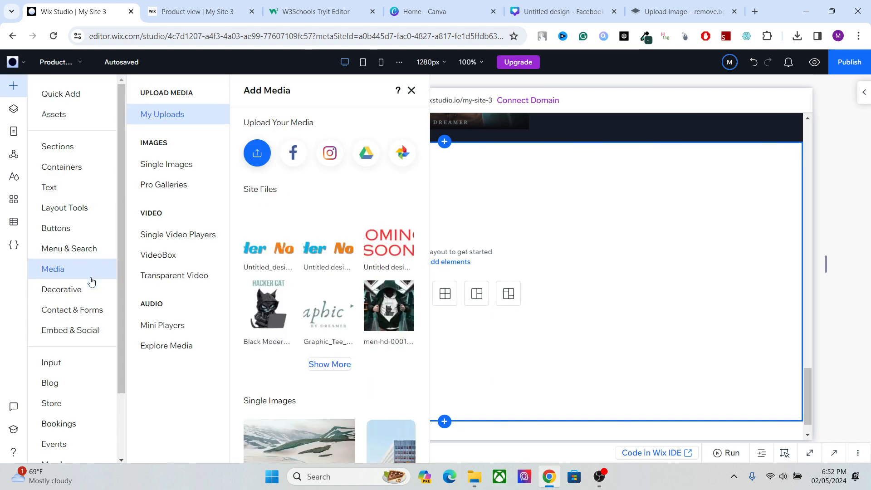
{"action": "left_click", "coordinate": [80, 330]}
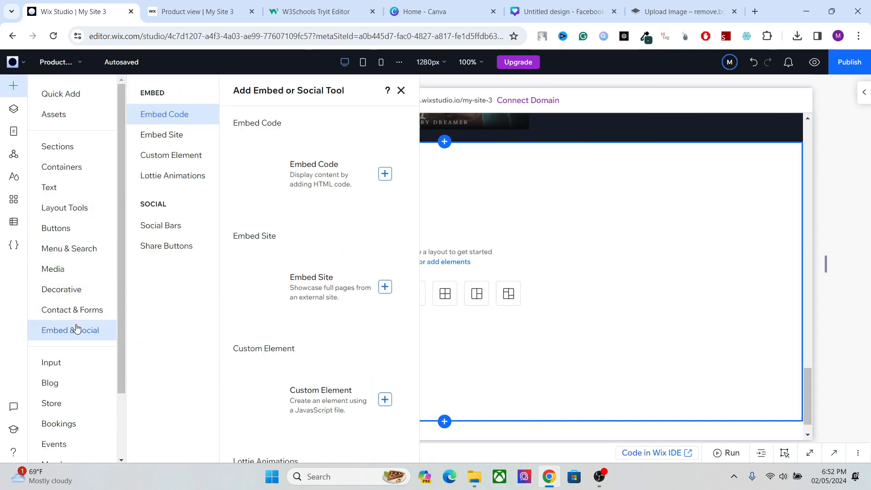
{"action": "left_click", "coordinate": [385, 173]}
Paste the copied card HTML into the new embed element's code, apply it and close the HTML settings.
{"action": "left_click", "coordinate": [354, 176]}
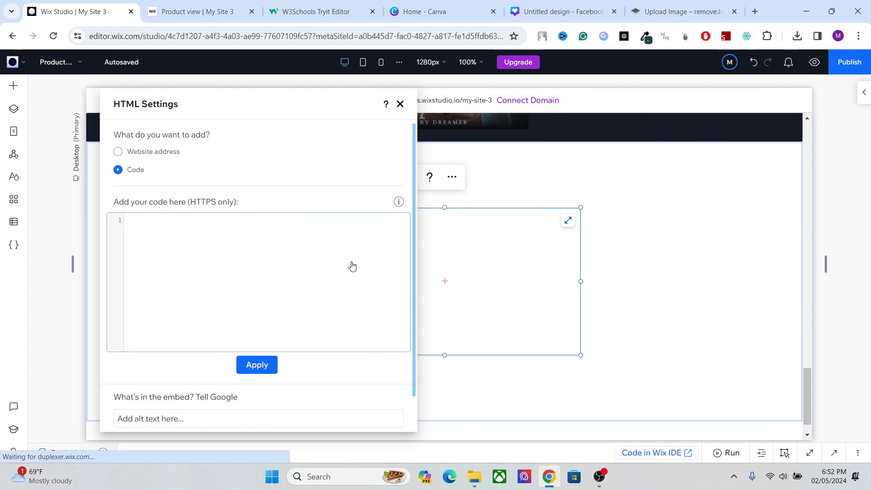
{"action": "key", "text": "ctrl+v"}
{"action": "left_click", "coordinate": [249, 366]}
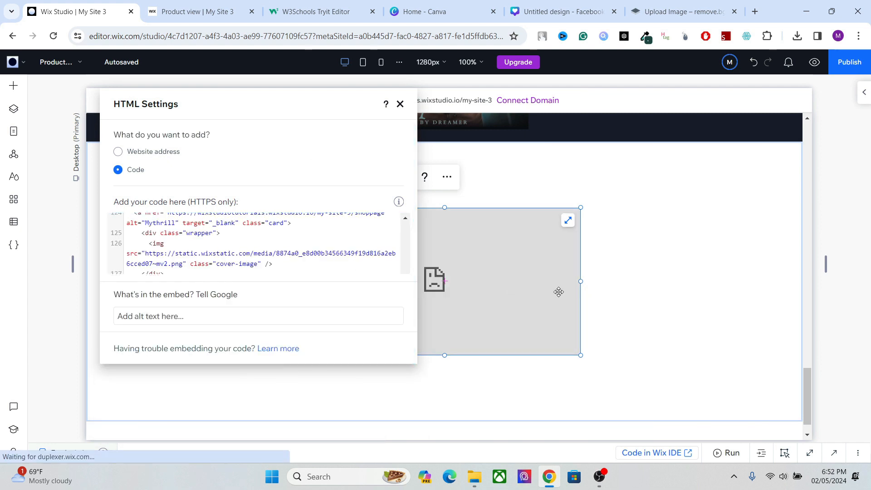
{"action": "left_click", "coordinate": [400, 104]}
Stretch the embedded card's iframe across the full section width and extend its height upward and downward.
{"action": "left_click_drag", "start_coordinate": [581, 282], "coordinate": [803, 294]}
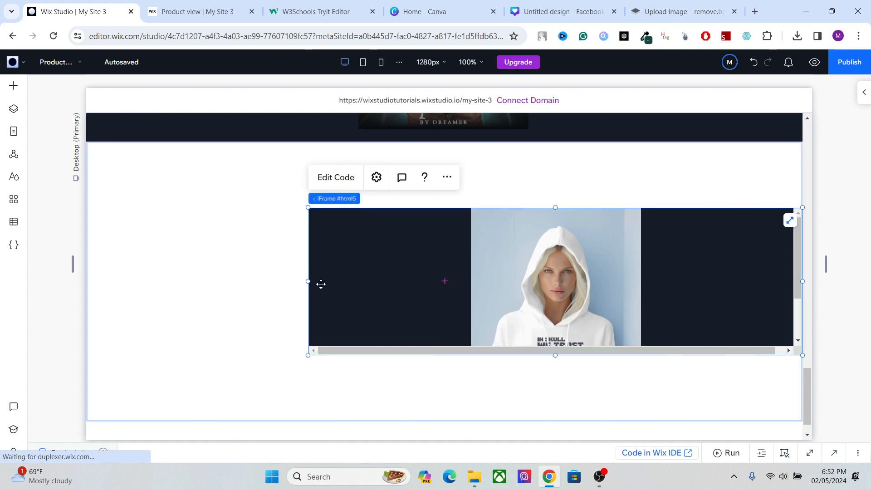
{"action": "left_click_drag", "start_coordinate": [308, 282], "coordinate": [88, 274]}
{"action": "left_click_drag", "start_coordinate": [443, 208], "coordinate": [438, 160]}
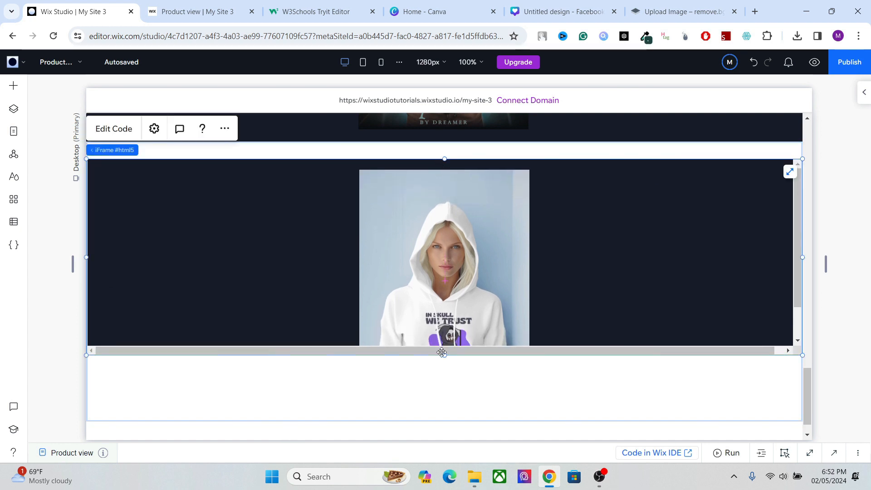
{"action": "left_click_drag", "start_coordinate": [443, 356], "coordinate": [447, 439]}
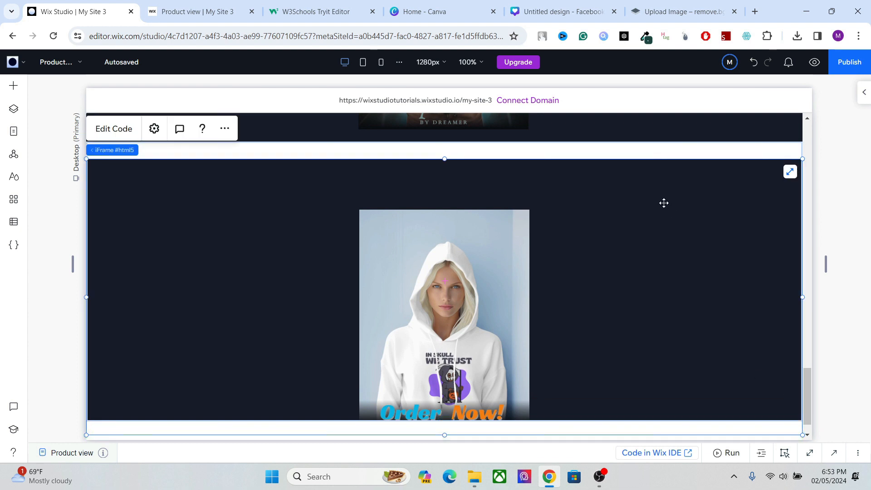
Preview the embedded hoodie card on the desktop page and return to editing the site.
{"action": "left_click_drag", "start_coordinate": [807, 388], "coordinate": [810, 440]}
{"action": "left_click", "coordinate": [503, 363]}
{"action": "left_click", "coordinate": [567, 335]}
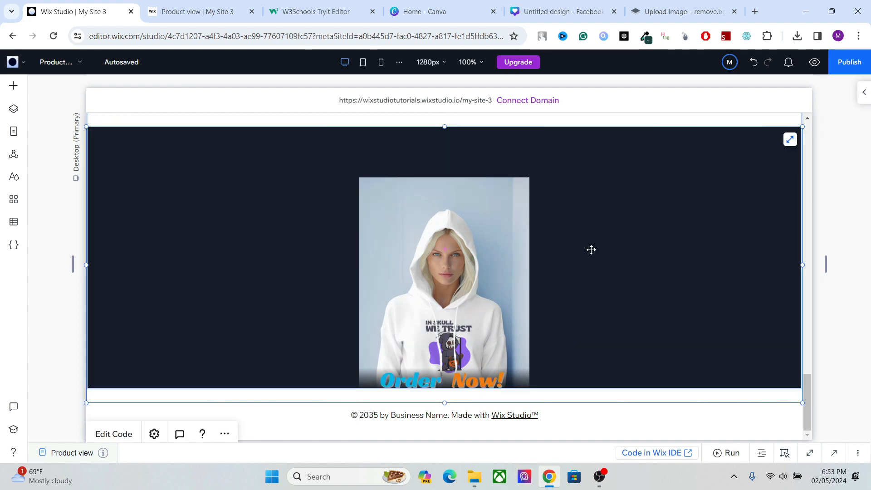
{"action": "left_click", "coordinate": [815, 62]}
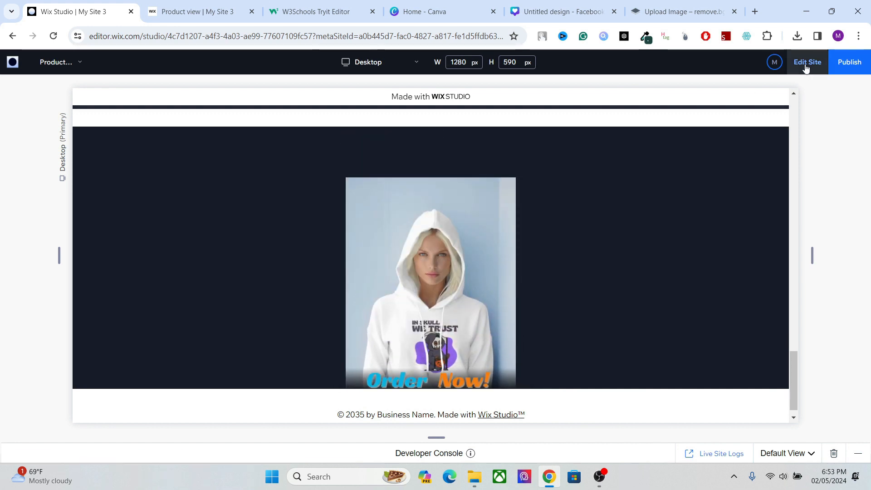
{"action": "left_click", "coordinate": [807, 64]}
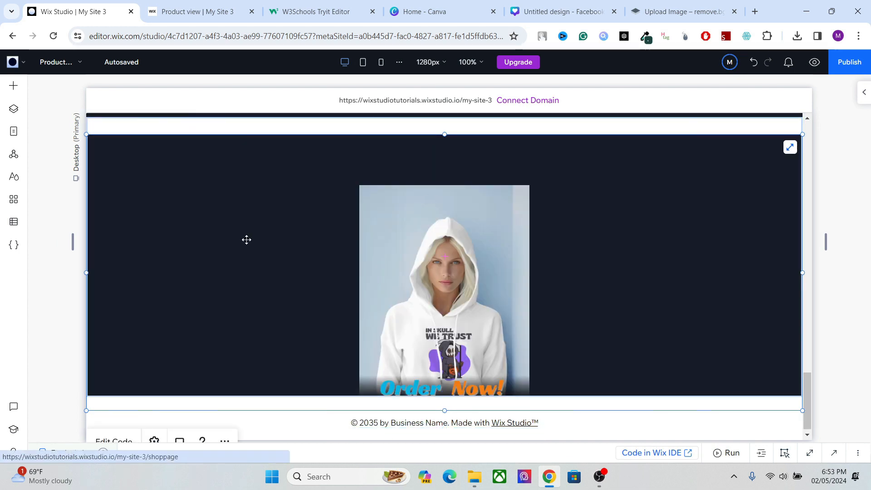
Change the body background in the hoodie card's embedded code to #FFFFFF, update it and close the settings.
{"action": "left_click", "coordinate": [117, 441]}
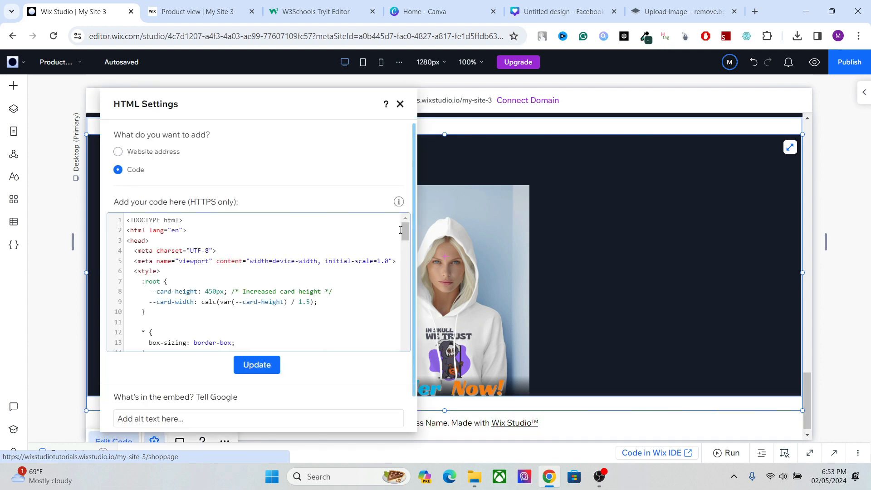
{"action": "left_click_drag", "start_coordinate": [405, 235], "coordinate": [405, 255]}
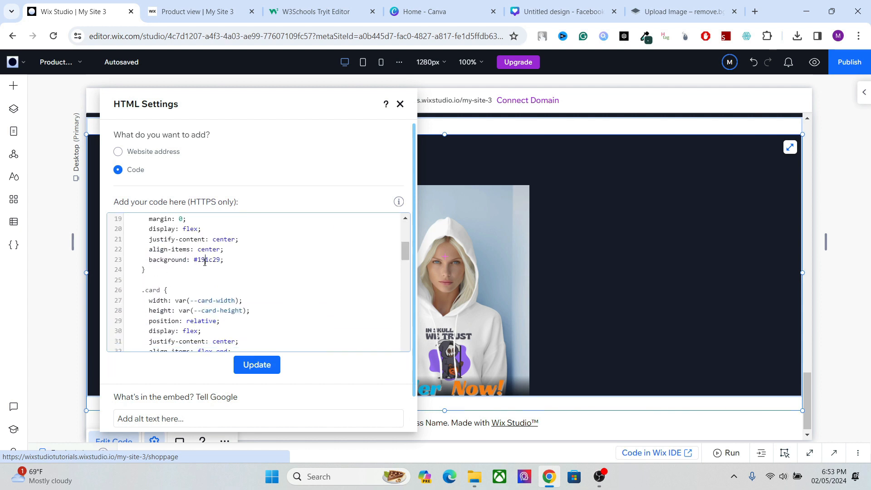
{"action": "left_click_drag", "start_coordinate": [199, 263], "coordinate": [217, 262]}
{"action": "type", "text": "FFFFFF"}
{"action": "left_click", "coordinate": [252, 364]}
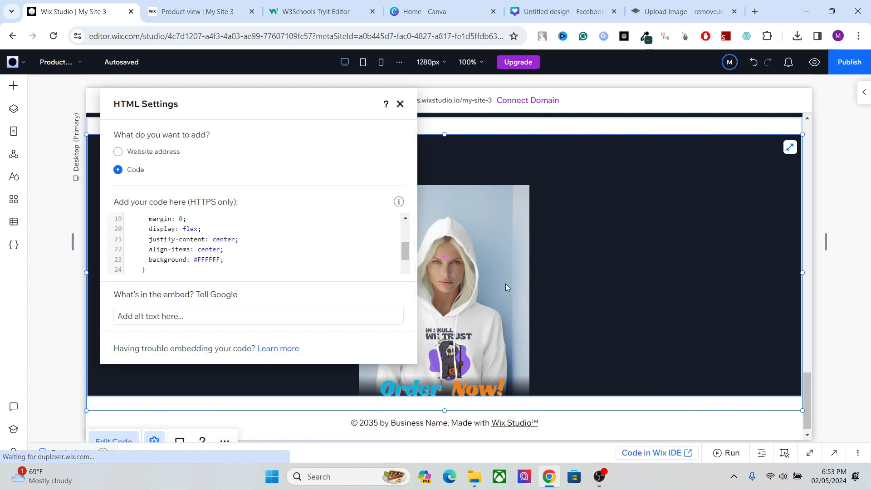
{"action": "left_click", "coordinate": [599, 247]}
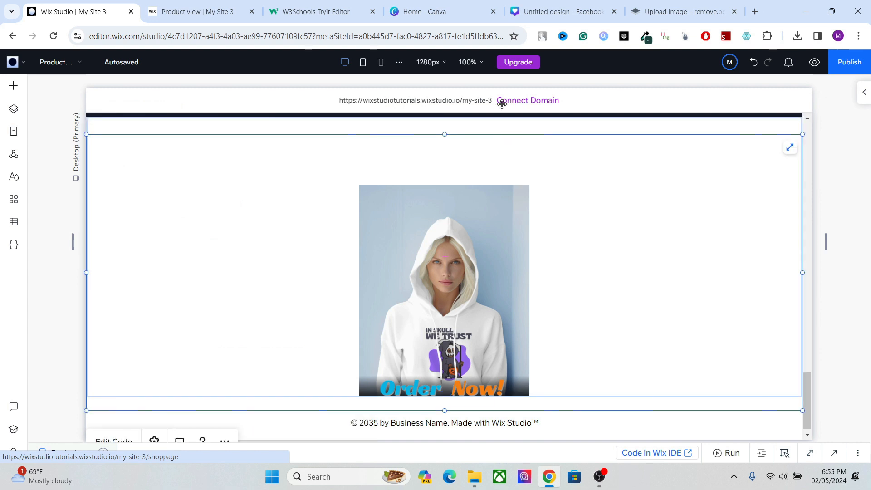
Switch to the tablet breakpoint and extend the height of the hoodie card's section downward.
{"action": "left_click", "coordinate": [365, 62]}
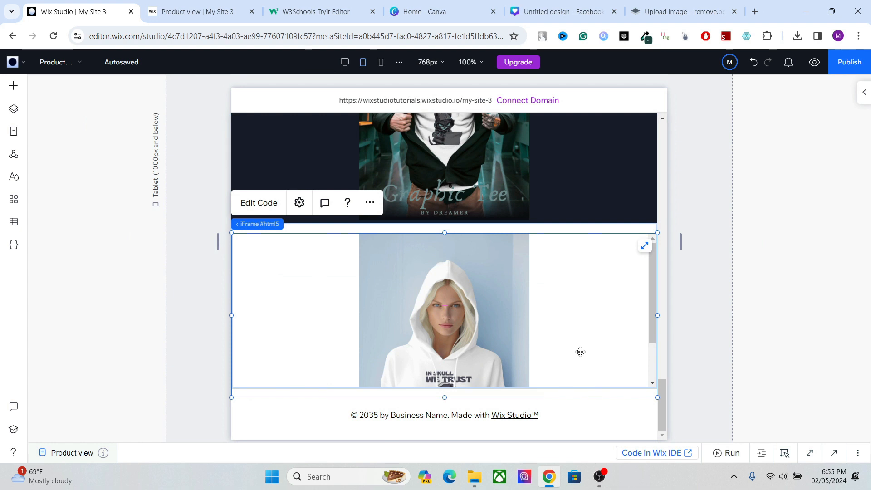
{"action": "left_click", "coordinate": [659, 386]}
{"action": "left_click", "coordinate": [539, 348]}
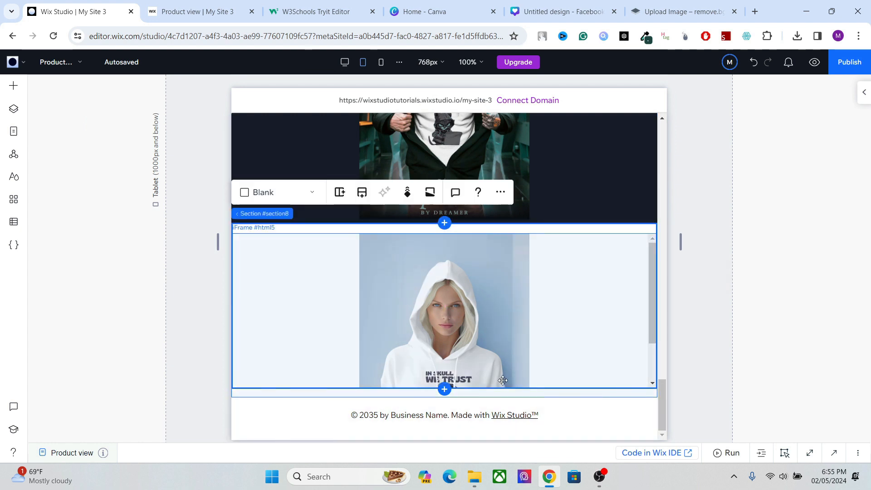
{"action": "left_click_drag", "start_coordinate": [494, 387], "coordinate": [490, 488]}
Move the hoodie iframe to the top edge of its tablet section and stretch it down to fit the whole card.
{"action": "left_click", "coordinate": [558, 307]}
{"action": "left_click_drag", "start_coordinate": [559, 307], "coordinate": [557, 249]}
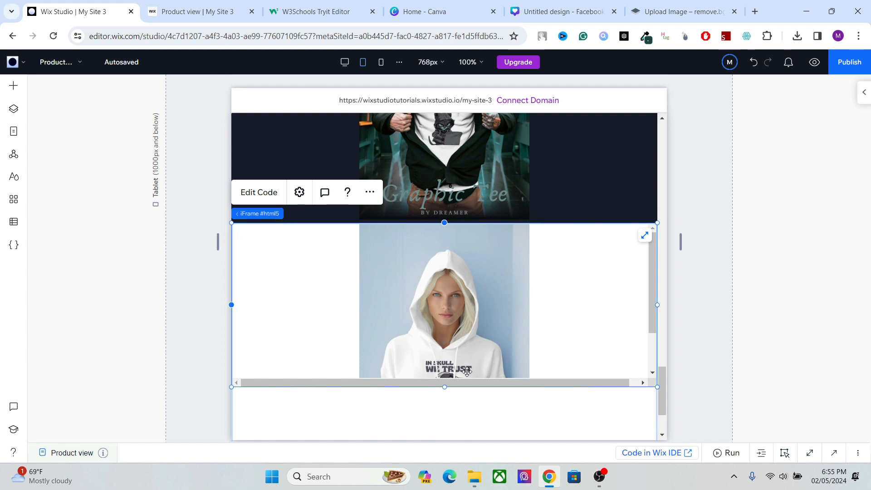
{"action": "left_click_drag", "start_coordinate": [446, 386], "coordinate": [465, 480]}
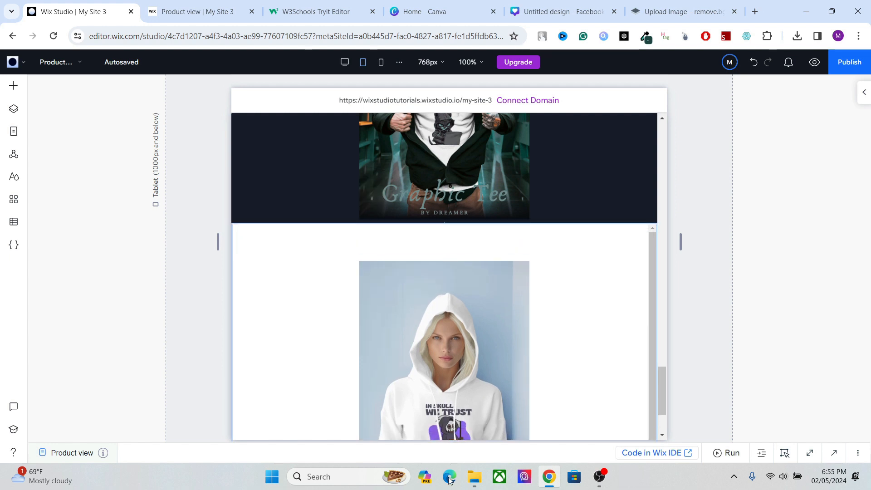
{"action": "left_click_drag", "start_coordinate": [663, 384], "coordinate": [660, 412]}
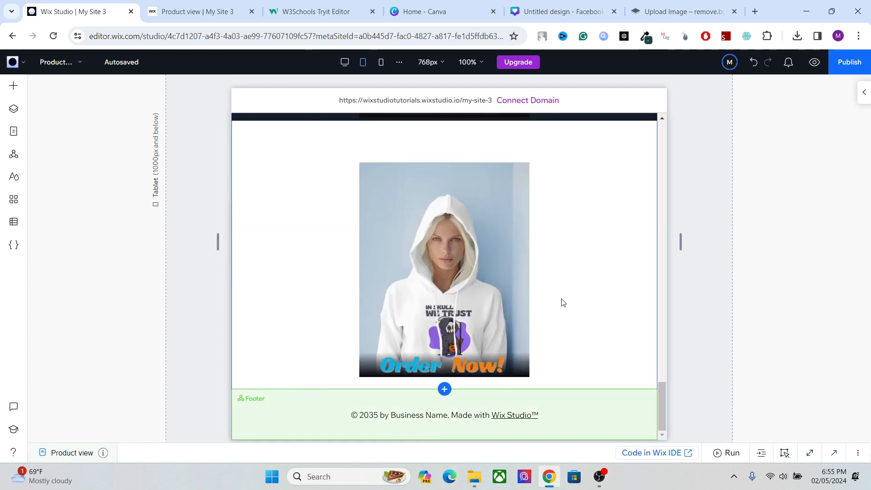
{"action": "left_click", "coordinate": [554, 282]}
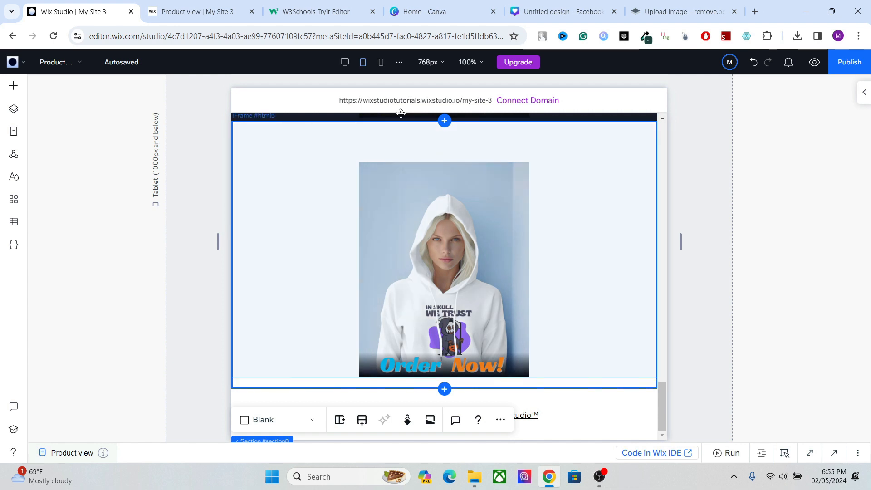
Switch to the mobile breakpoint, extend the hoodie card's section downward and stretch its iframe to fit the whole card.
{"action": "left_click", "coordinate": [387, 68]}
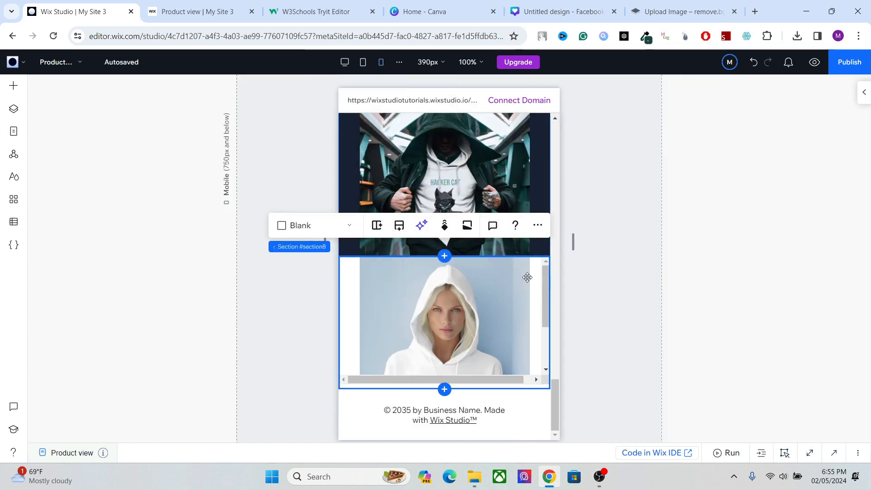
{"action": "left_click", "coordinate": [460, 363]}
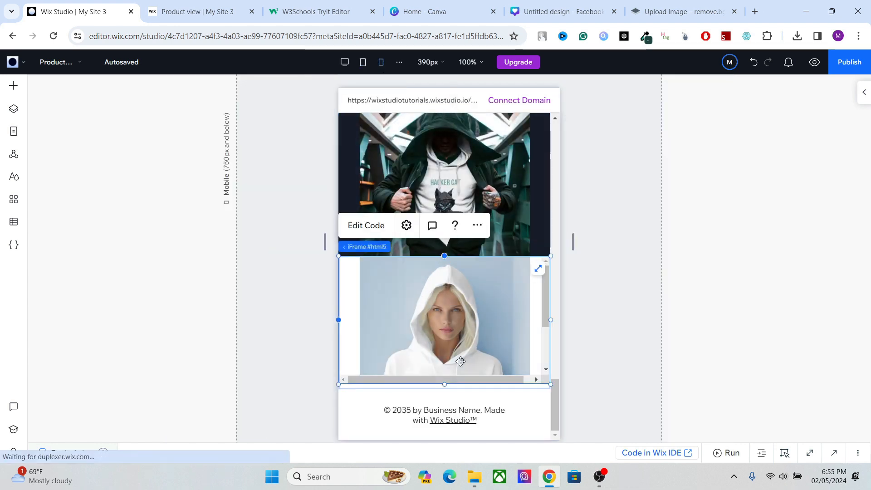
{"action": "left_click", "coordinate": [469, 395]}
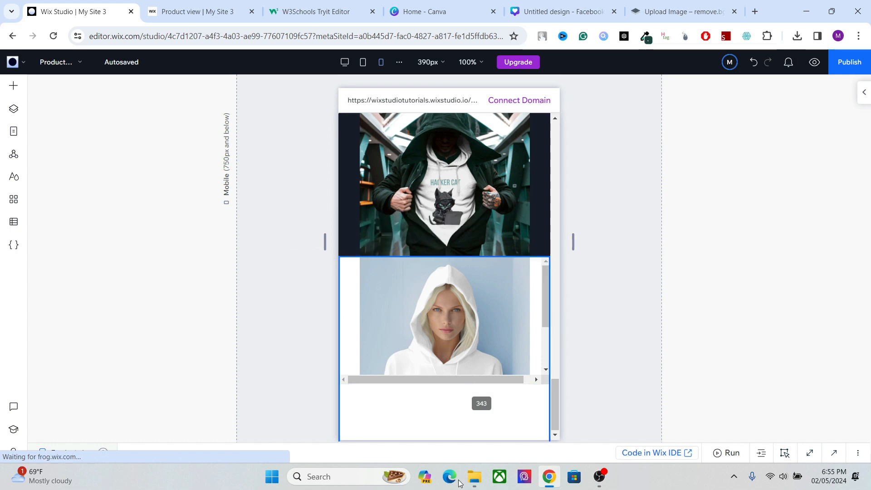
{"action": "left_click_drag", "start_coordinate": [555, 402], "coordinate": [560, 462]}
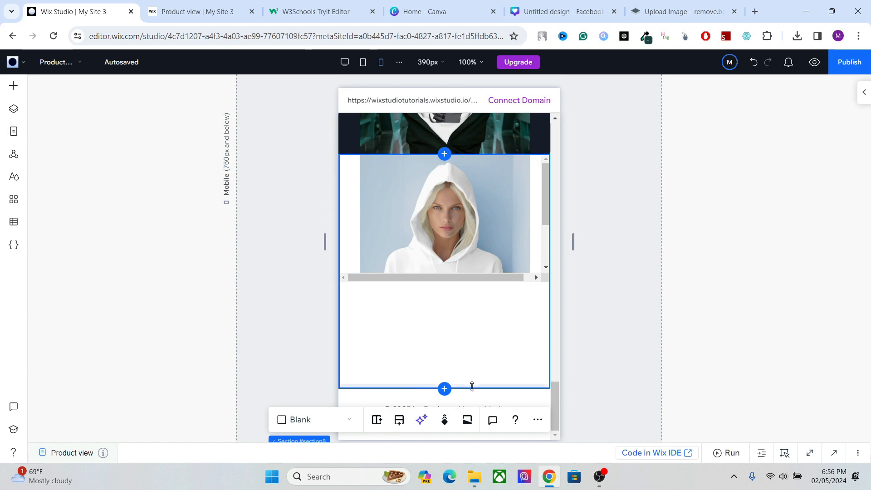
{"action": "left_click_drag", "start_coordinate": [467, 389], "coordinate": [478, 438]}
{"action": "left_click", "coordinate": [477, 257]}
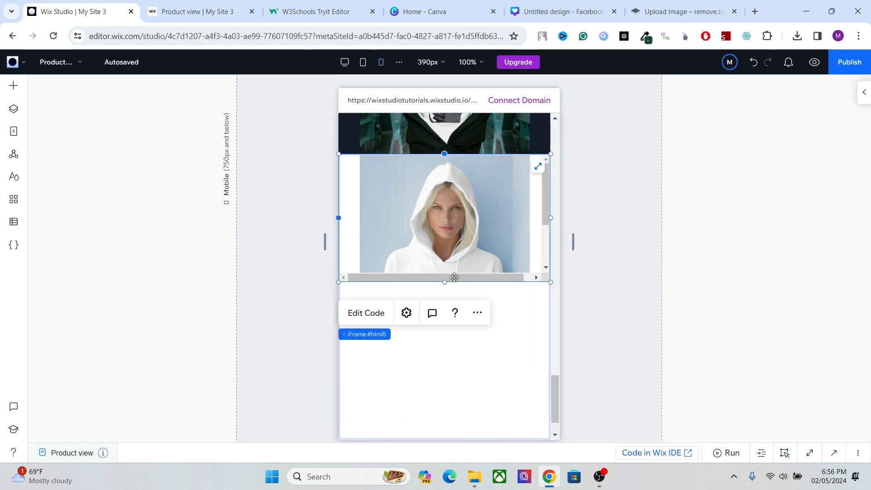
{"action": "left_click_drag", "start_coordinate": [444, 282], "coordinate": [444, 425]}
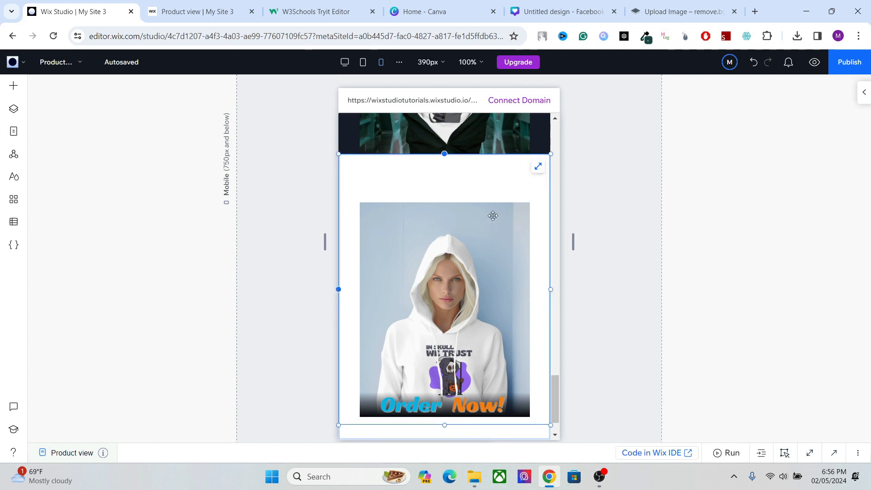